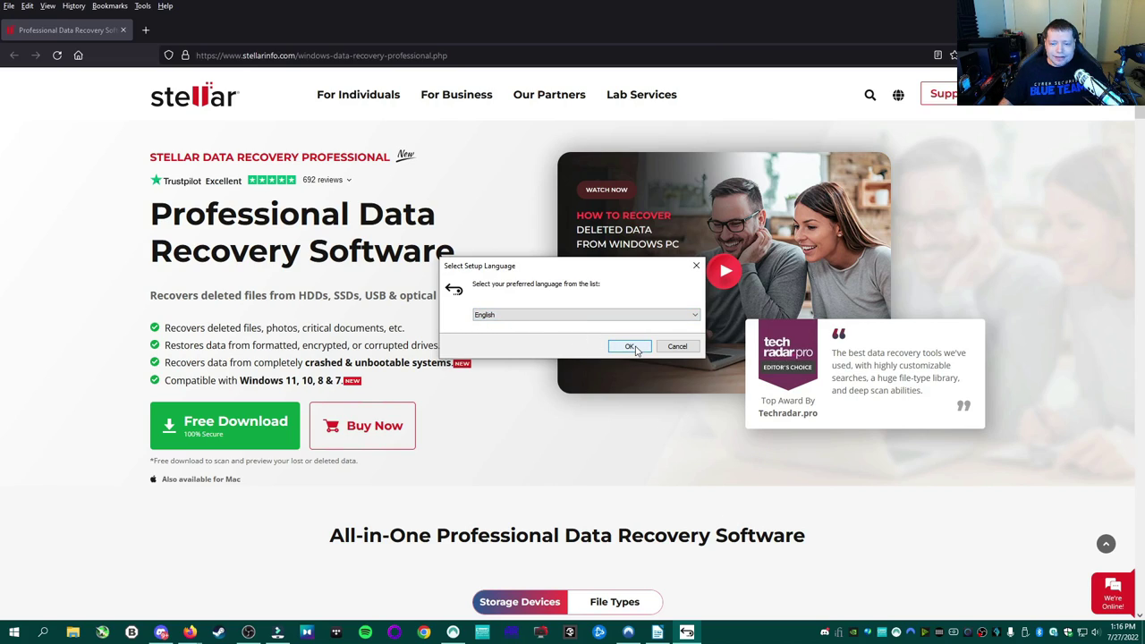
- Install Stellar Data Recovery in English in the default folder, accepting the license agreement, and launch it when setup finishes
left_click(600, 314)
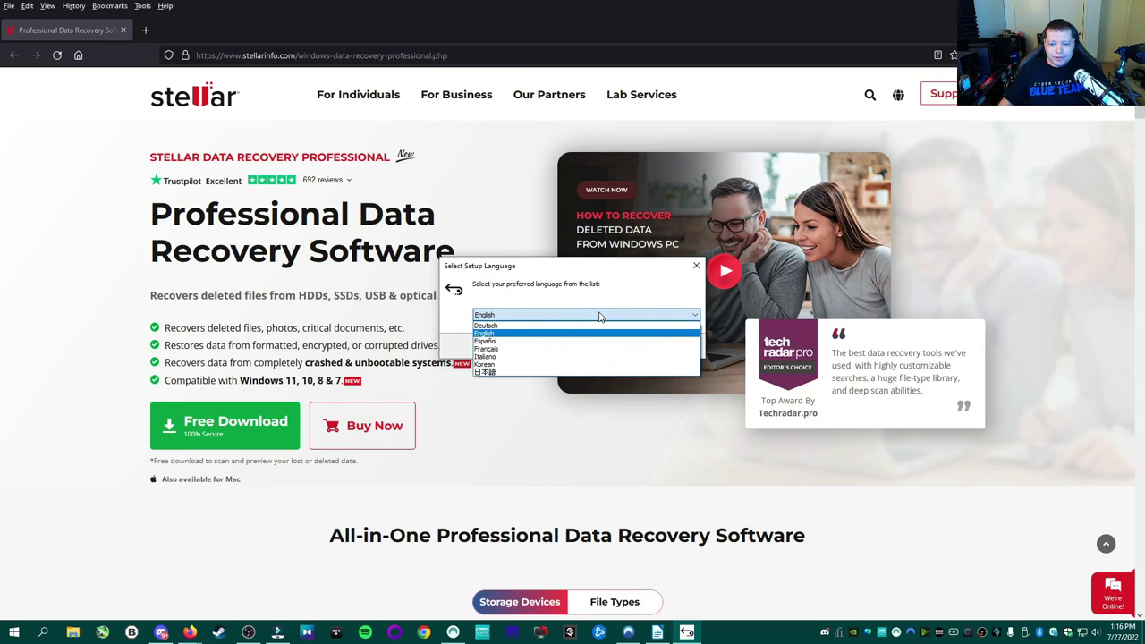
left_click(600, 314)
left_click(630, 347)
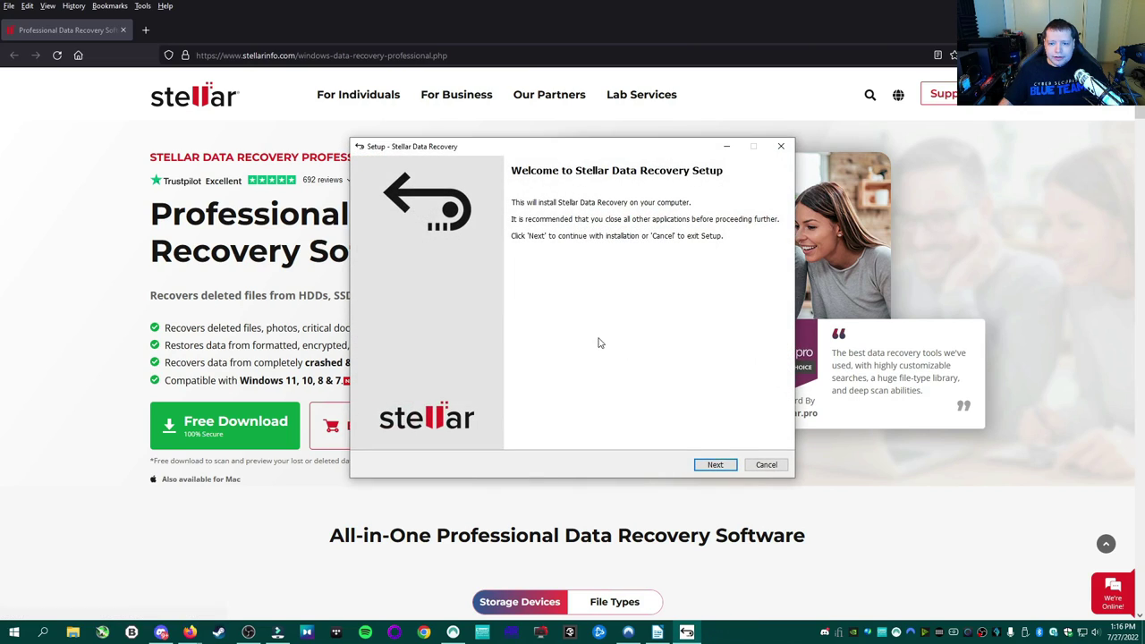
left_click(716, 464)
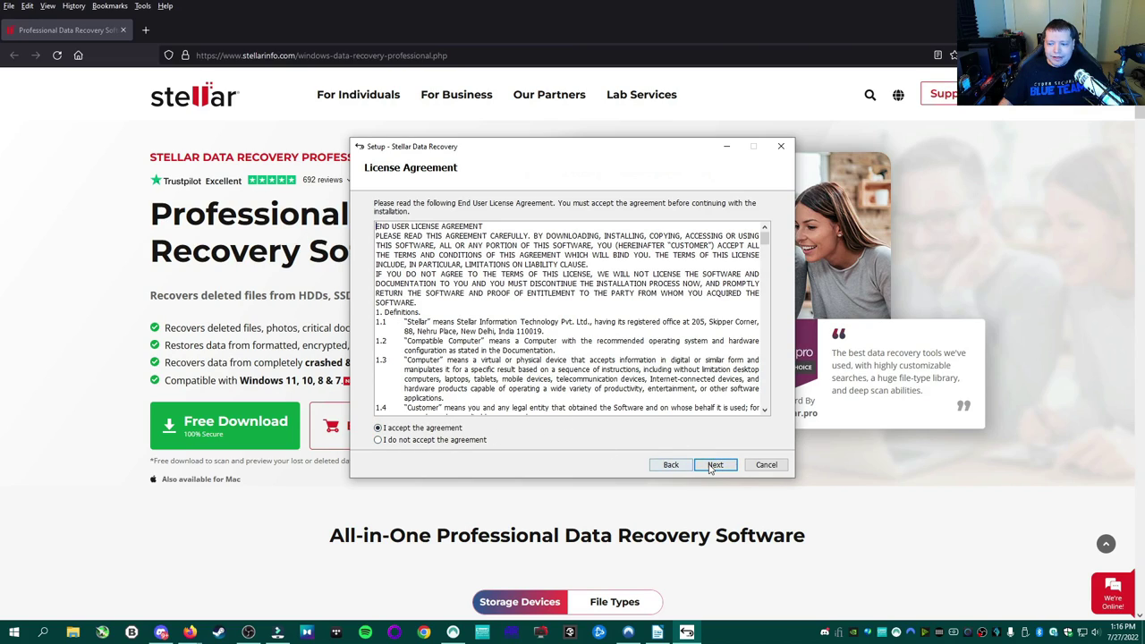
left_click(715, 466)
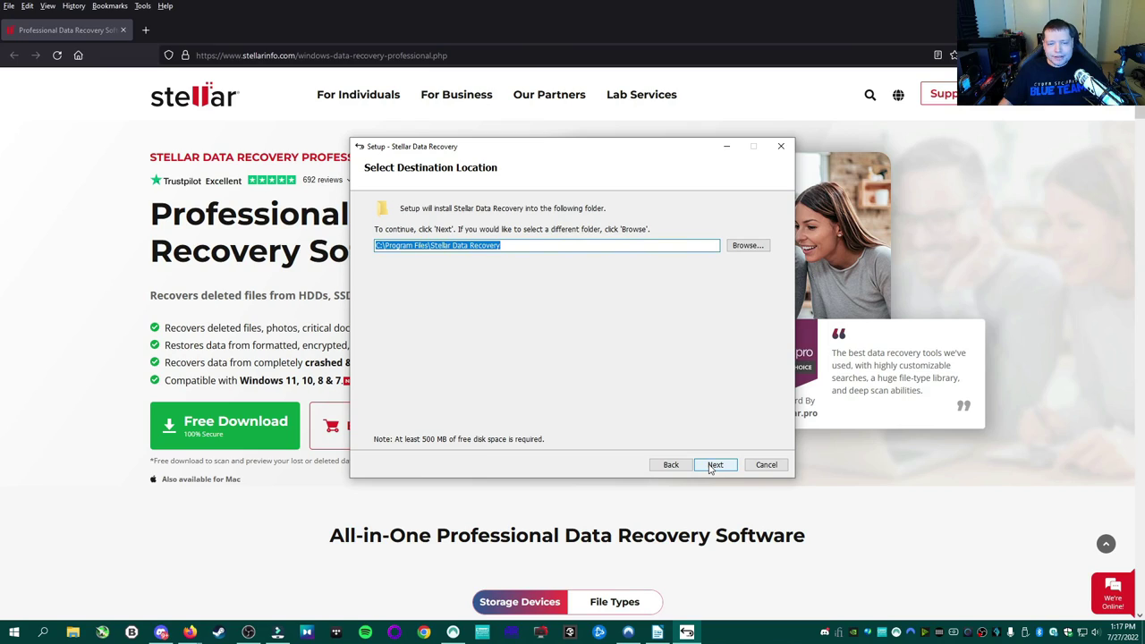
left_click(715, 465)
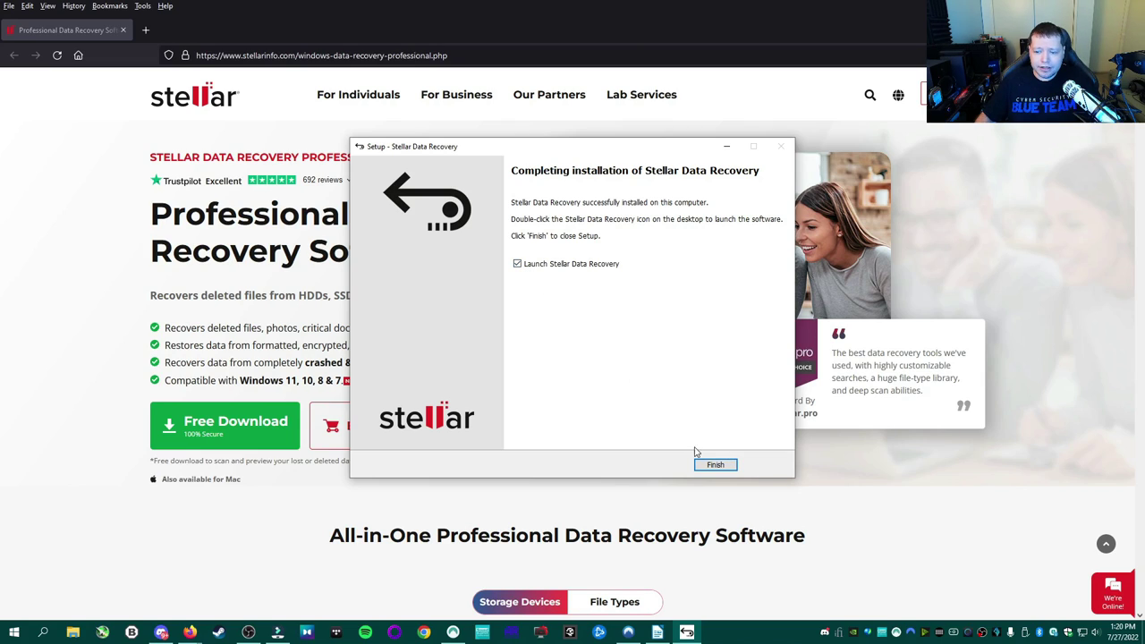
left_click(716, 465)
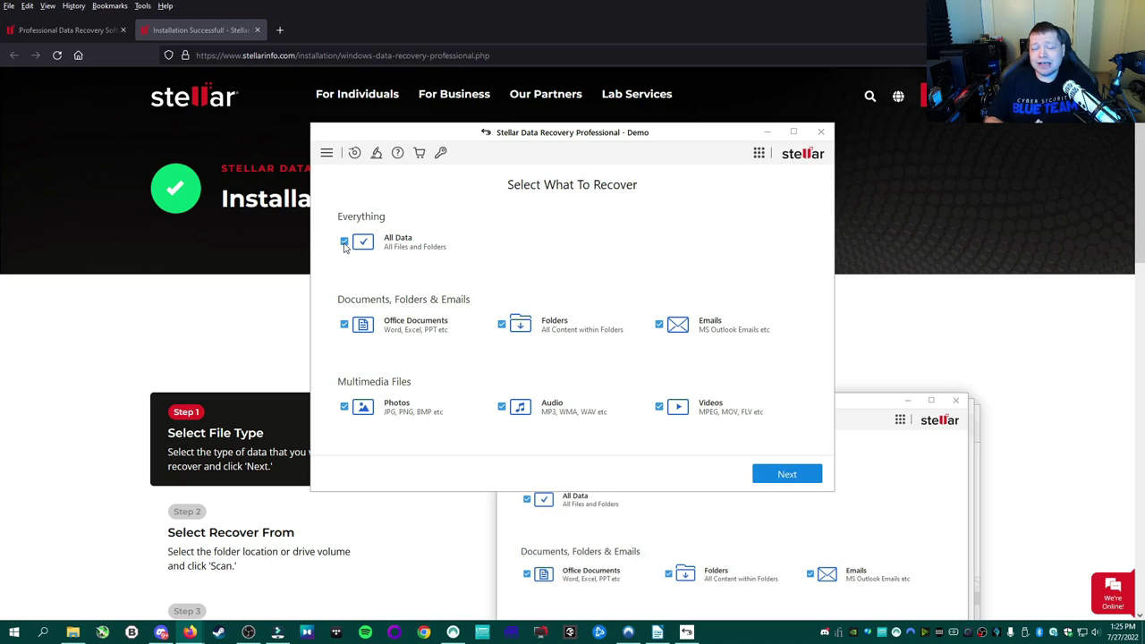
- Deselect All Data among the types of data to recover
left_click(344, 243)
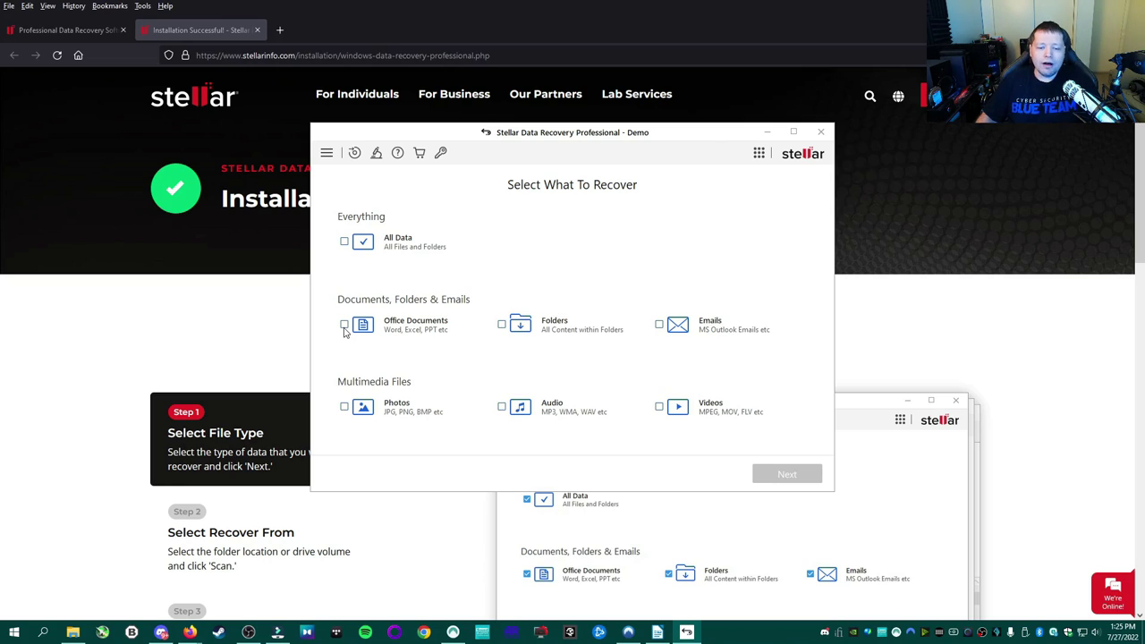
left_click(344, 407)
left_click(344, 325)
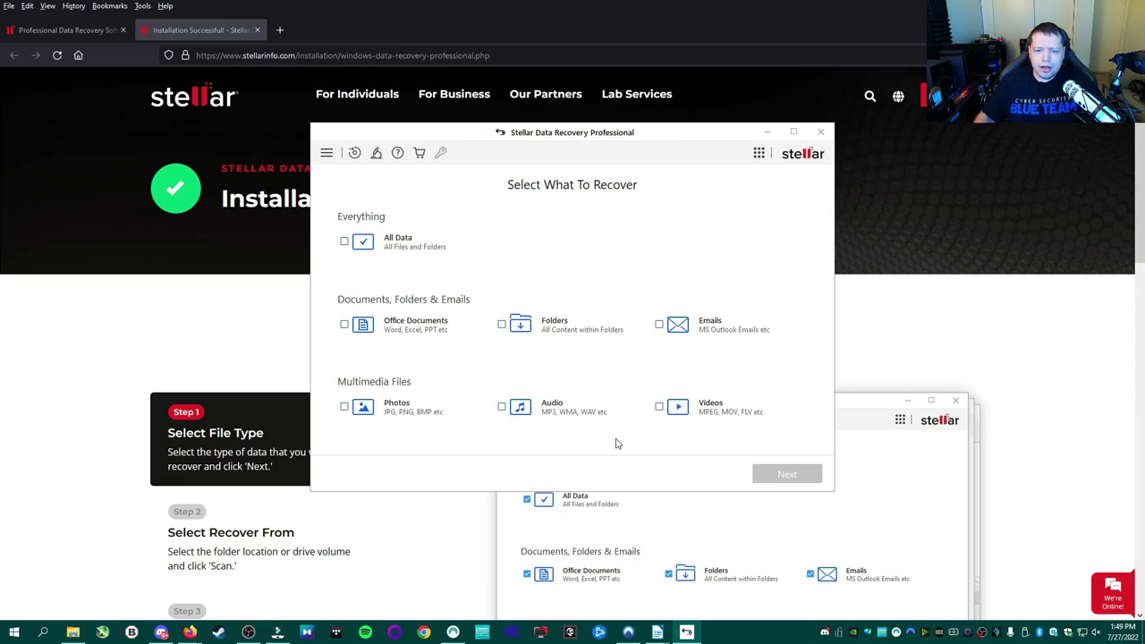
- Copy the Camera Roll folder from Pictures into the Lost Data folder on the WD Red Plus (F:) drive and open the copy
left_click(72, 633)
left_click(751, 345)
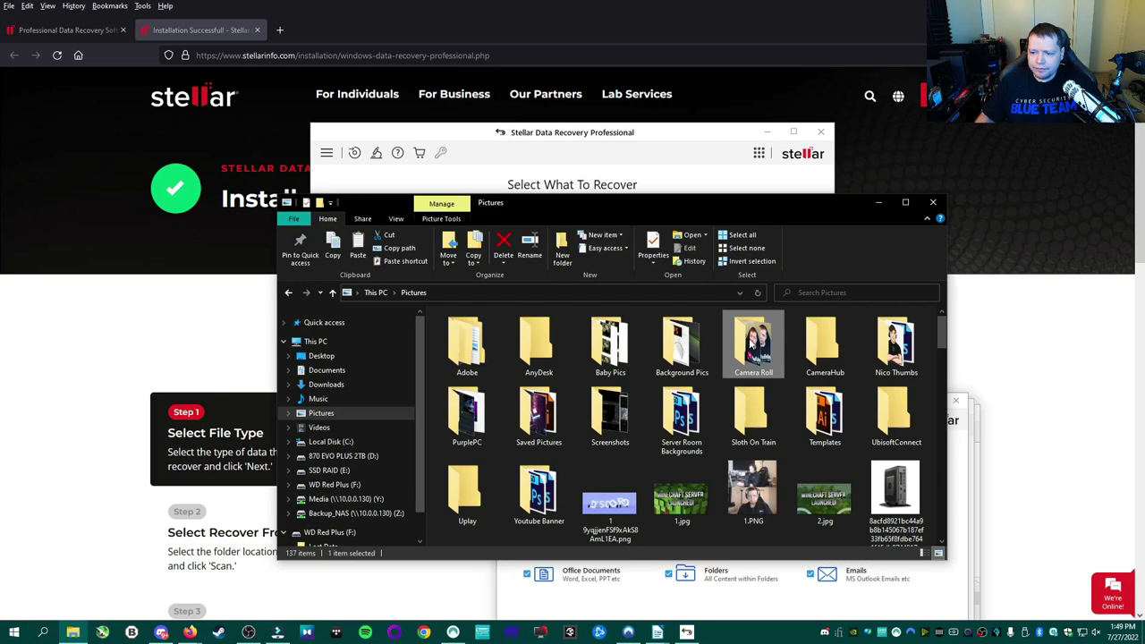
right_click(756, 343)
left_click(791, 540)
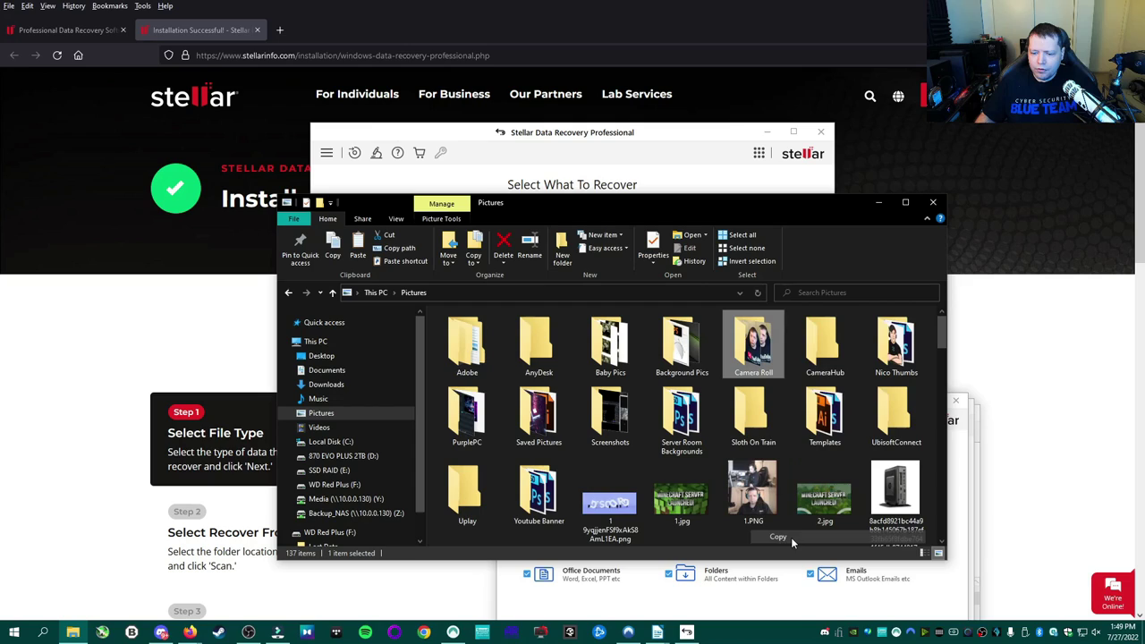
left_click(332, 486)
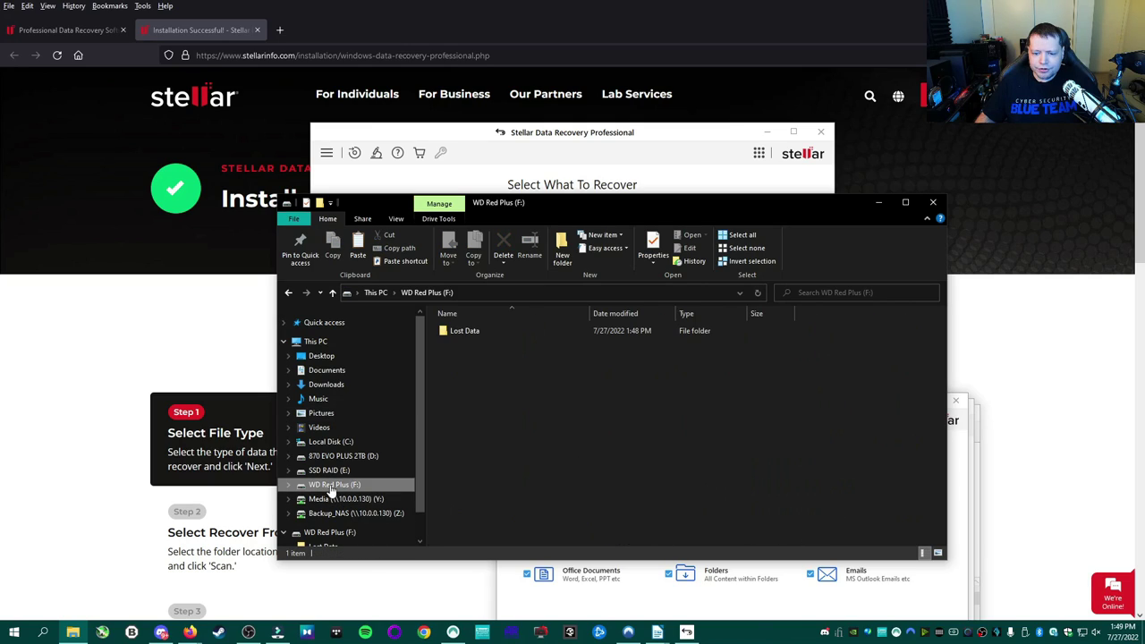
double_click(501, 331)
right_click(498, 345)
left_click(552, 431)
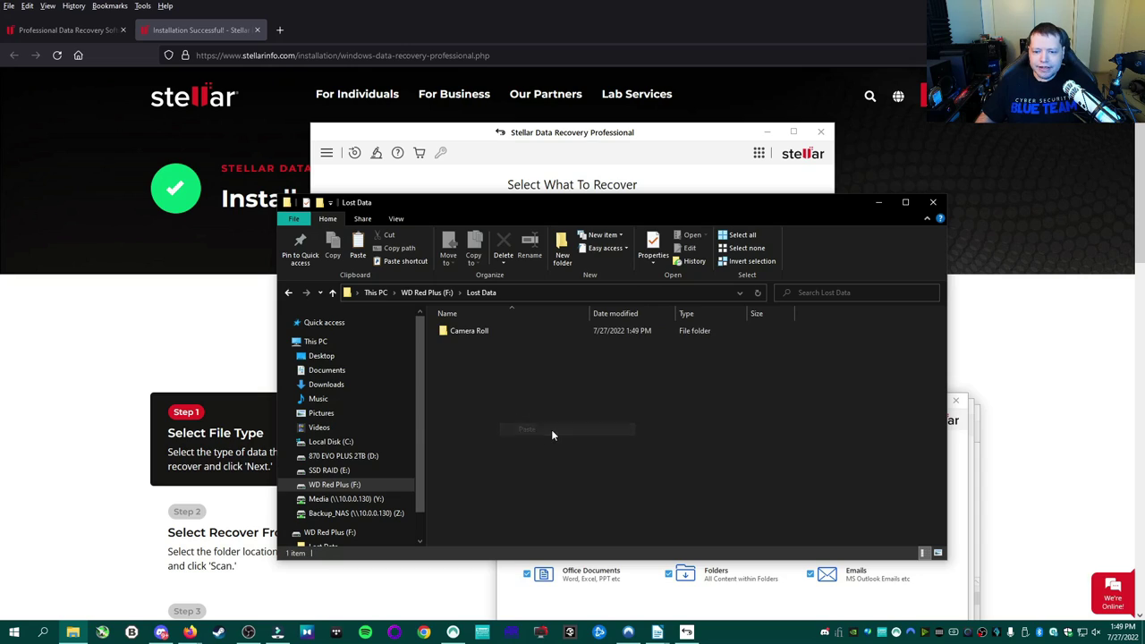
double_click(461, 331)
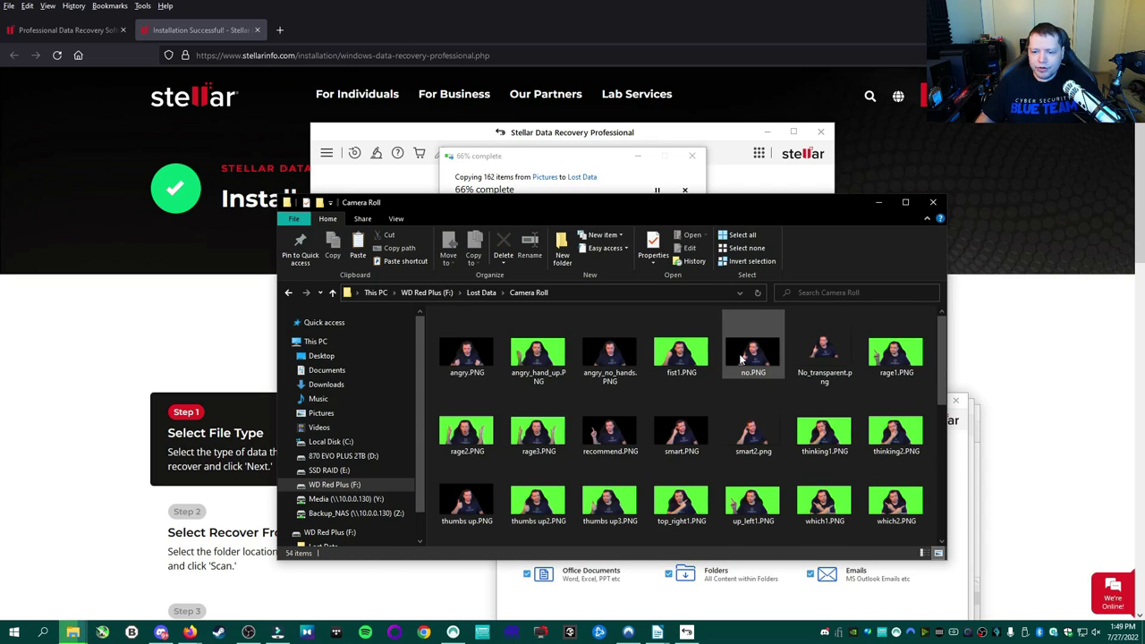
left_click(320, 427)
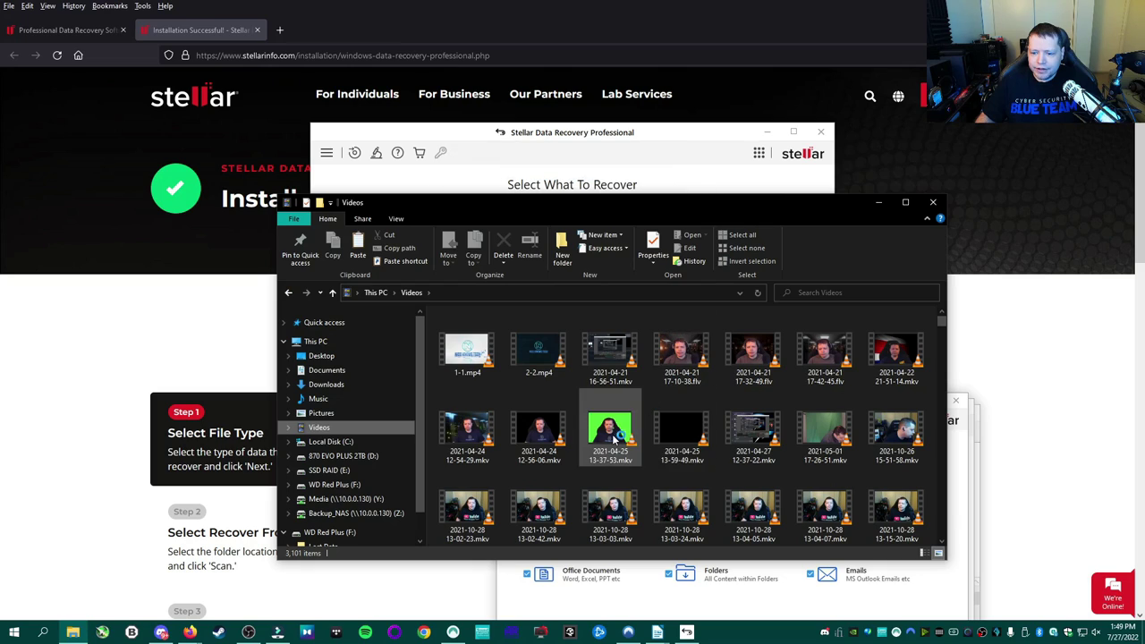
scroll(616, 498, "down", 5)
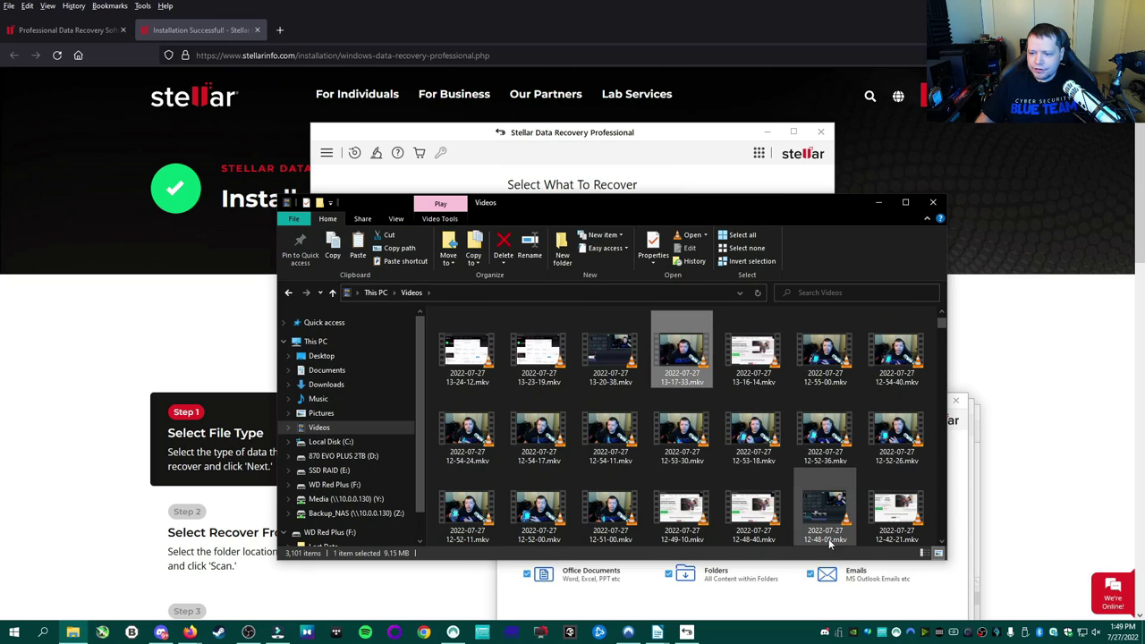
right_click(684, 349)
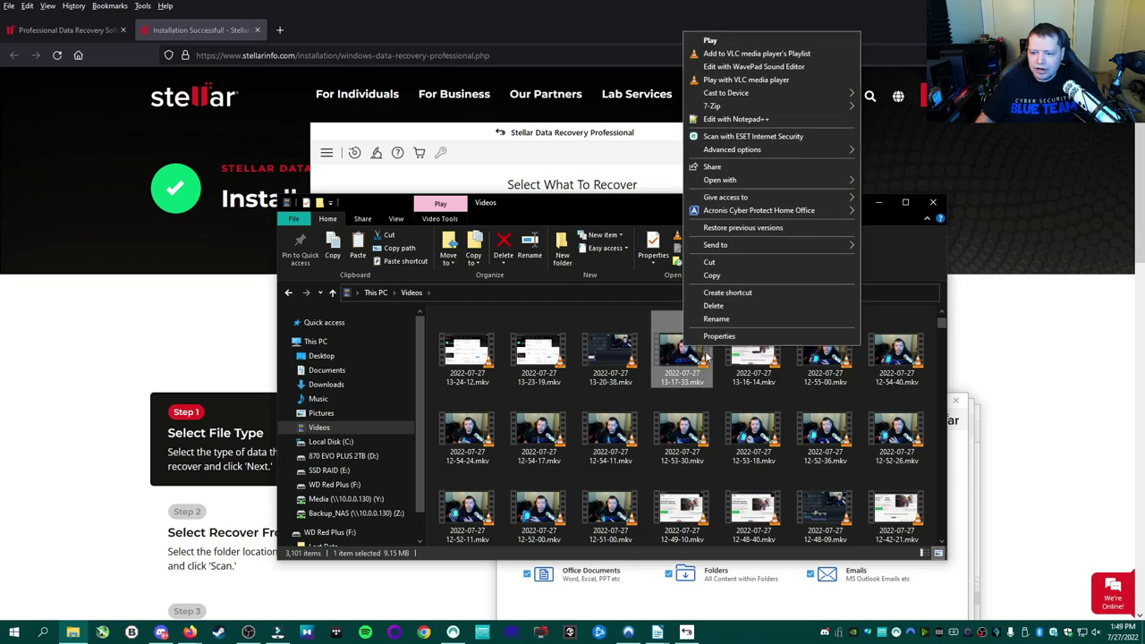
left_click(720, 276)
left_click(335, 484)
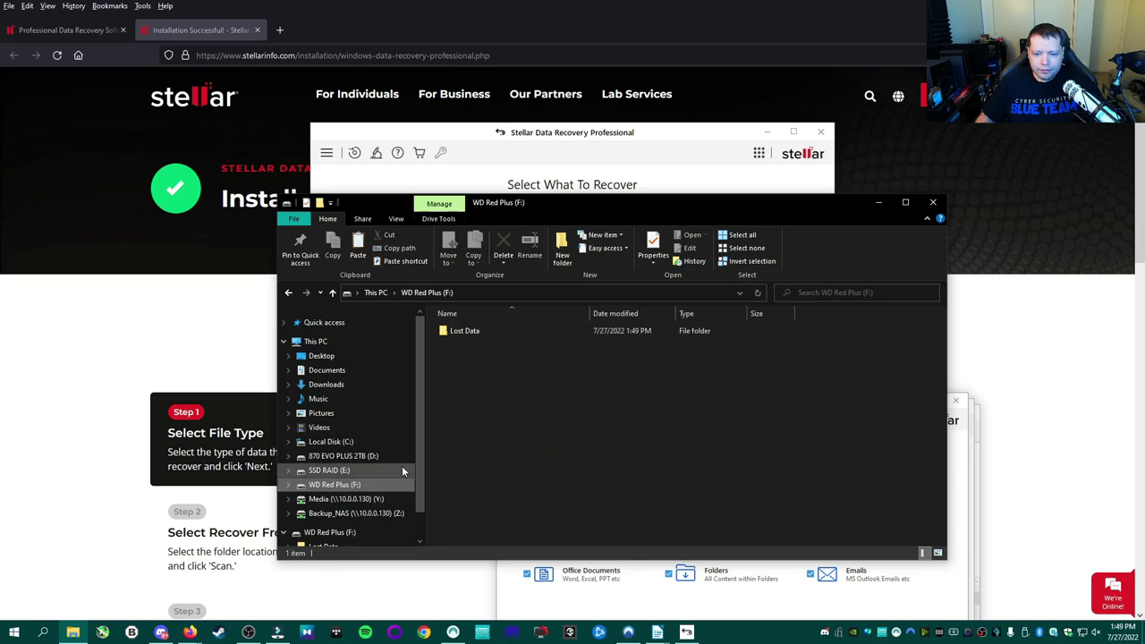
right_click(460, 378)
double_click(452, 331)
right_click(476, 397)
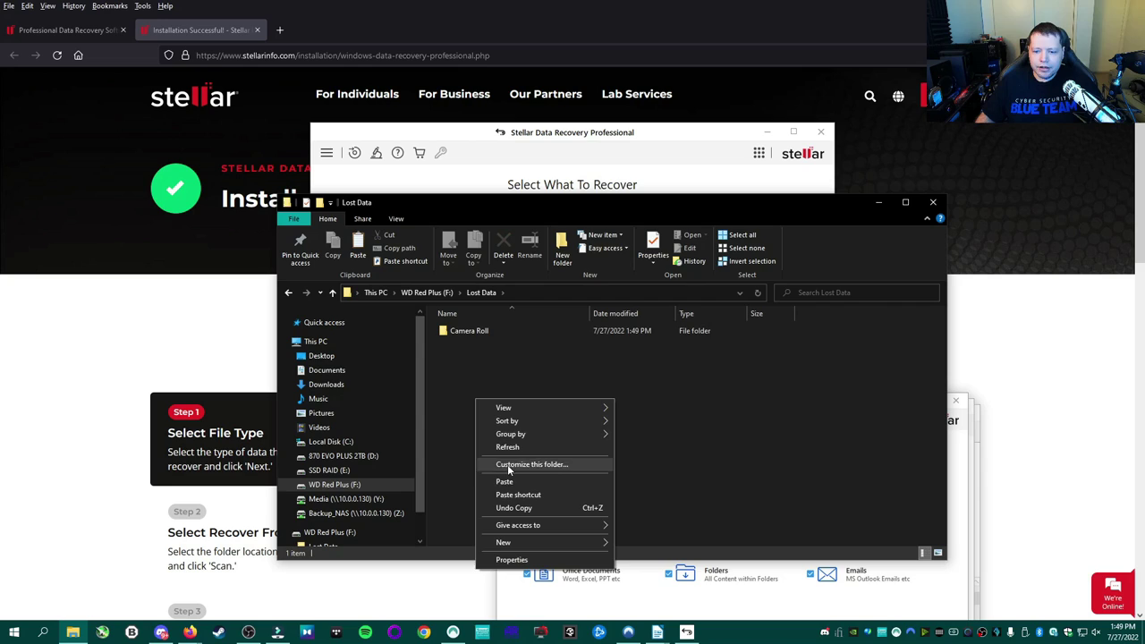
left_click(507, 481)
- Switch to the blank LibreOffice Writer document and enter "Test Document" with "777777" on the line below
mouse_move(657, 632)
left_click(675, 600)
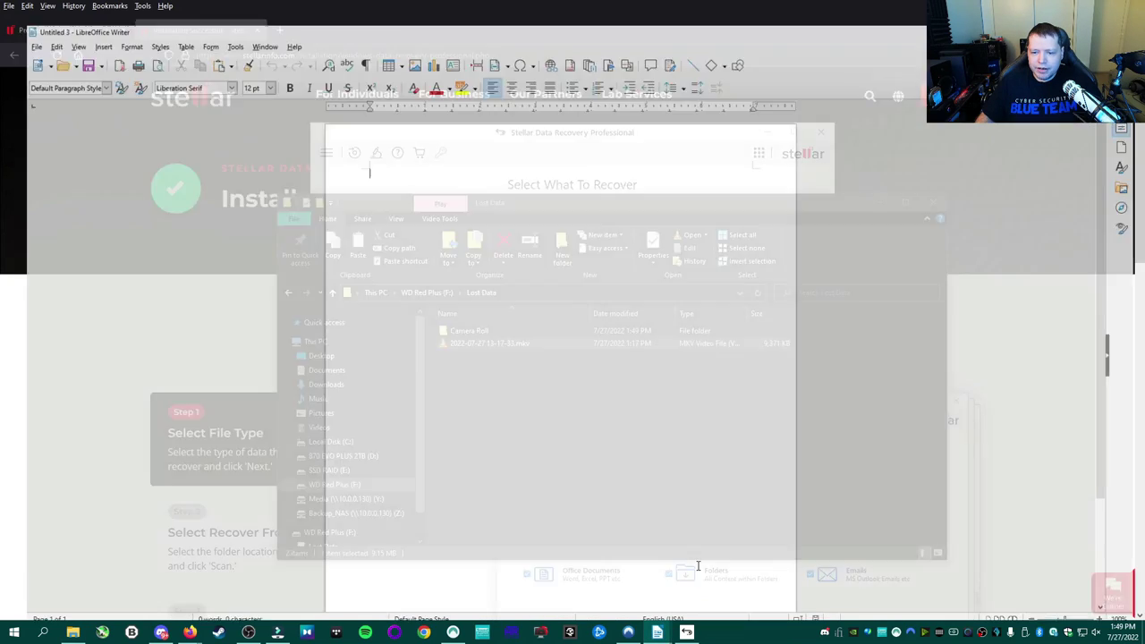
type("Tes")
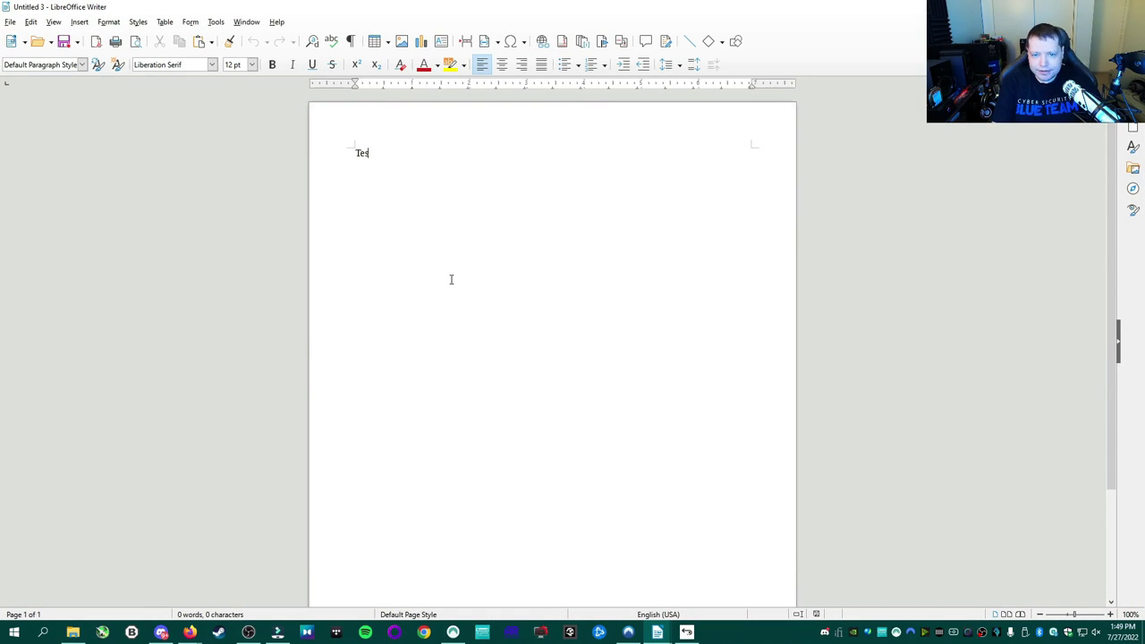
type("t SD")
type(" Document")
key("Return")
type("777777")
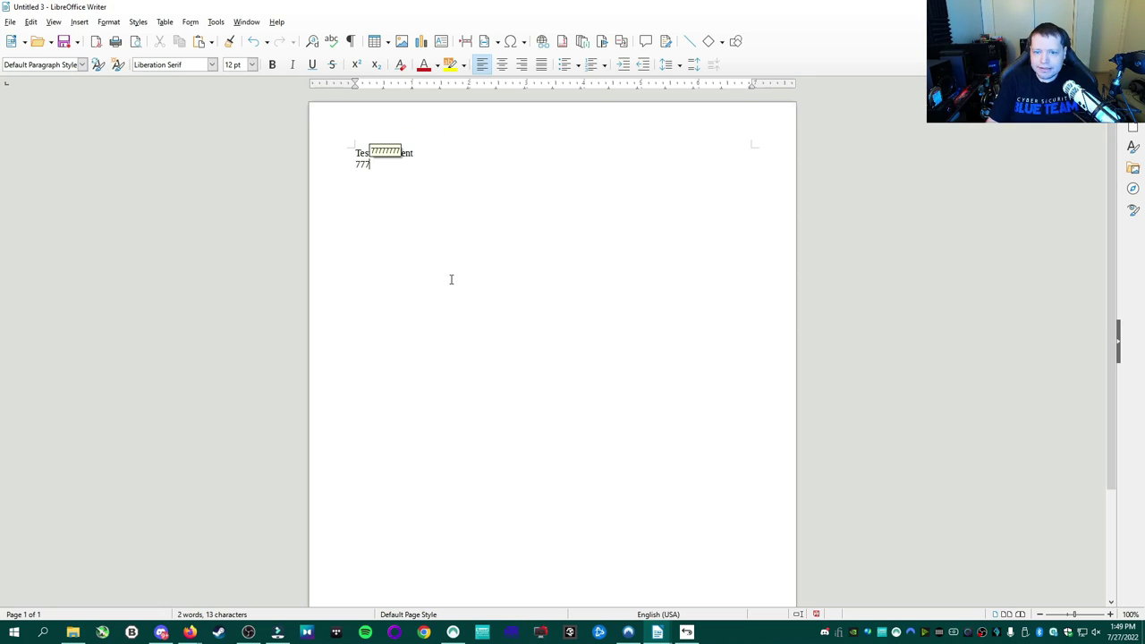
- Save the document as test.docx in Word 2007–365 format in the Lost Data folder on the WD Red Plus (F:) drive
left_click(9, 22)
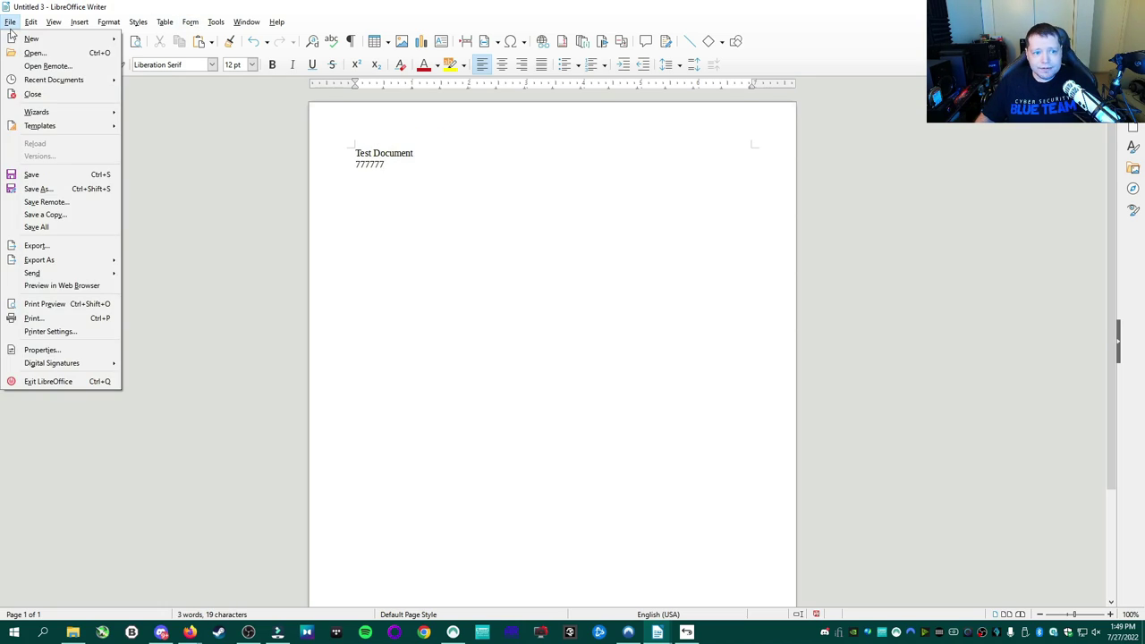
left_click(33, 188)
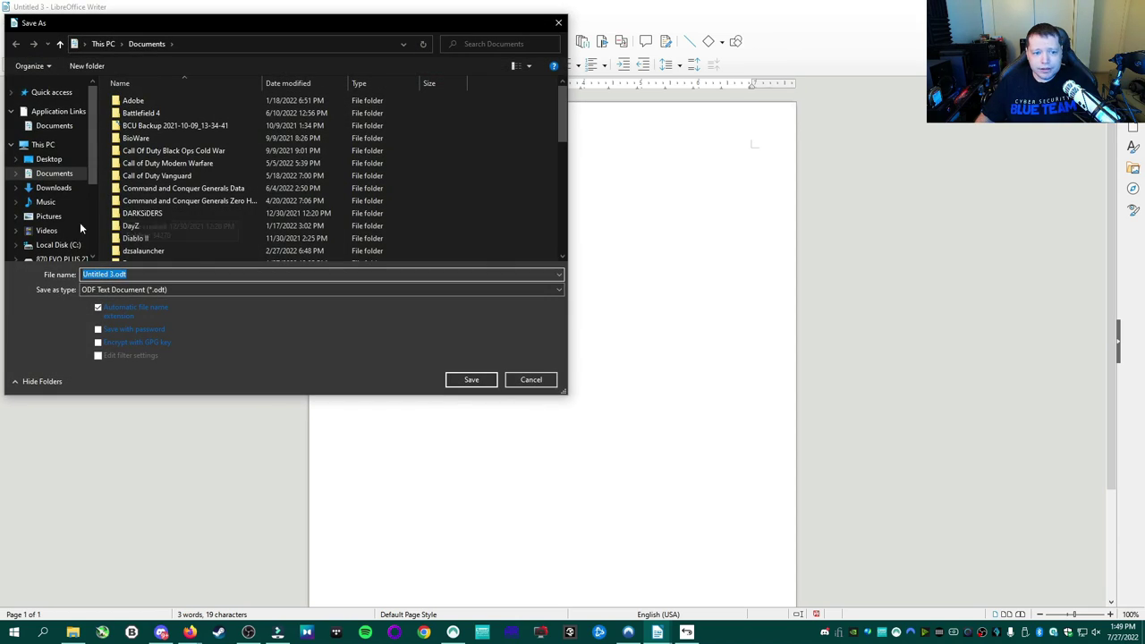
left_click(59, 245)
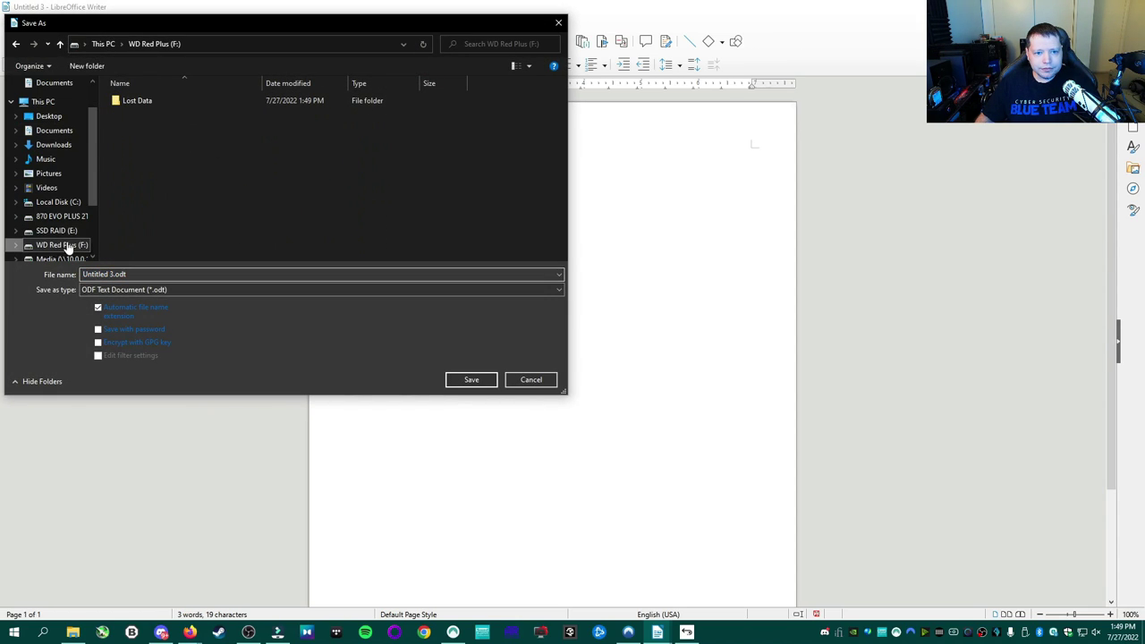
double_click(141, 100)
left_click(139, 274)
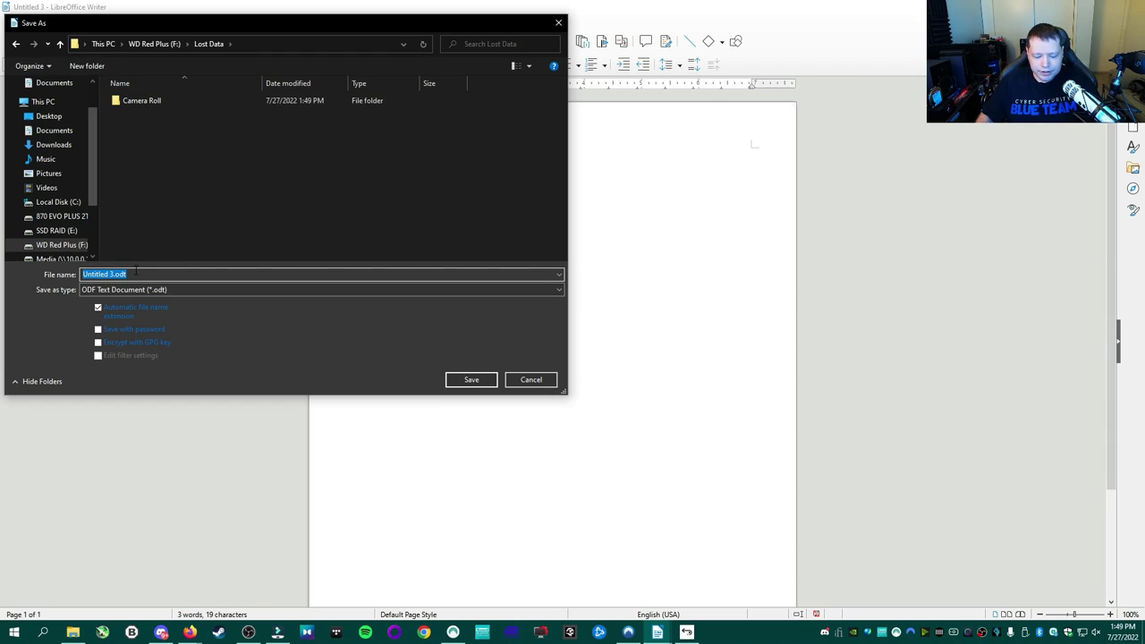
type("test")
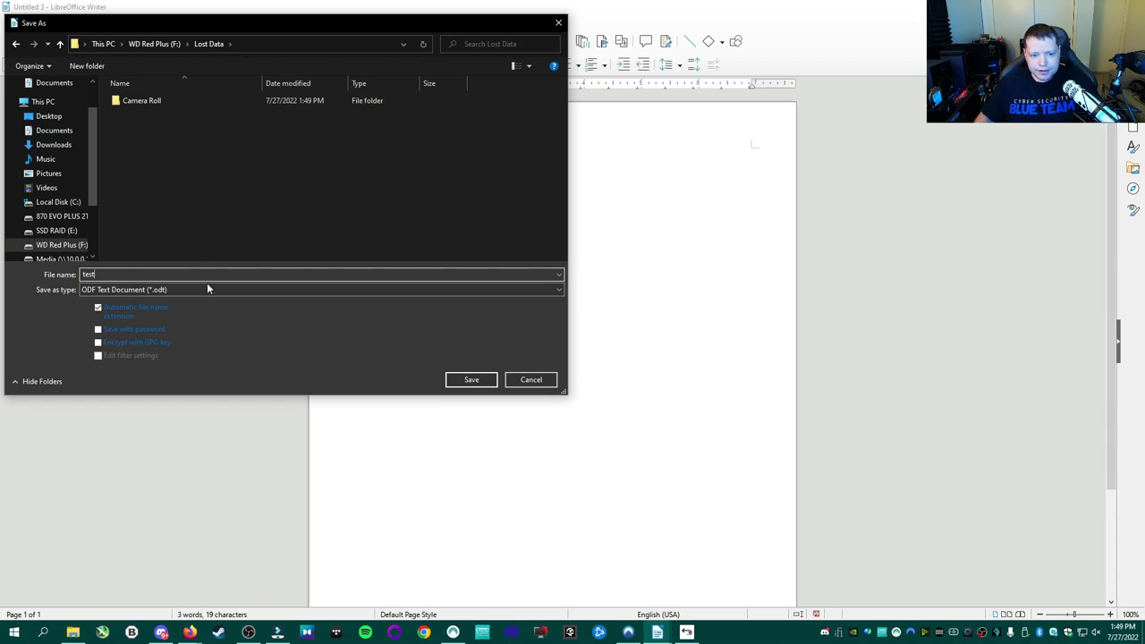
left_click(207, 288)
left_click(206, 335)
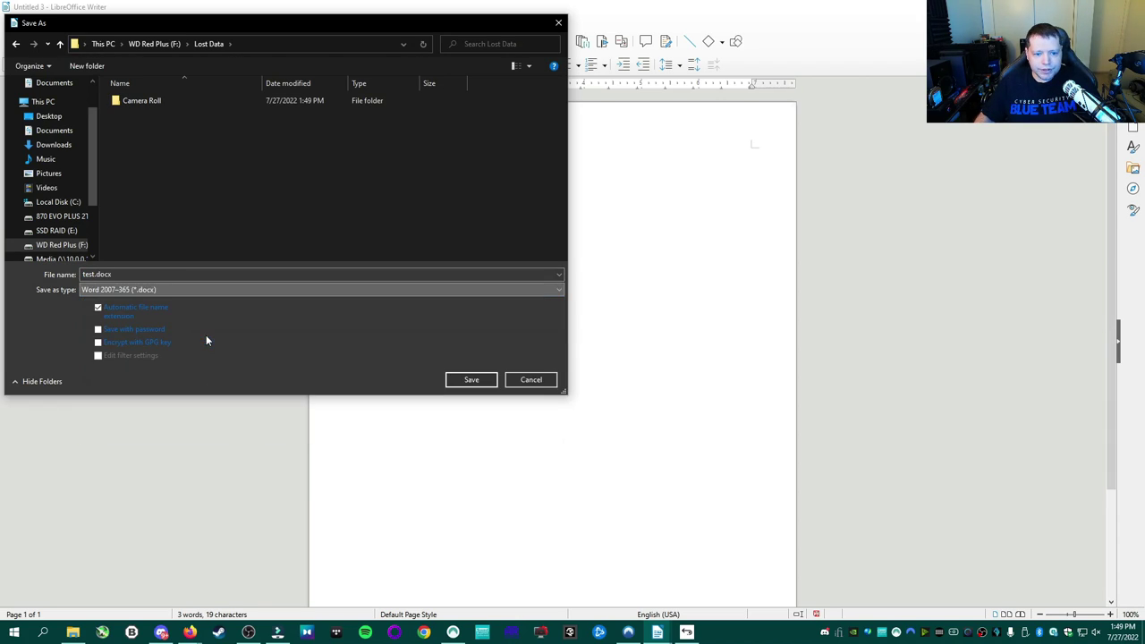
left_click(453, 380)
left_click(592, 354)
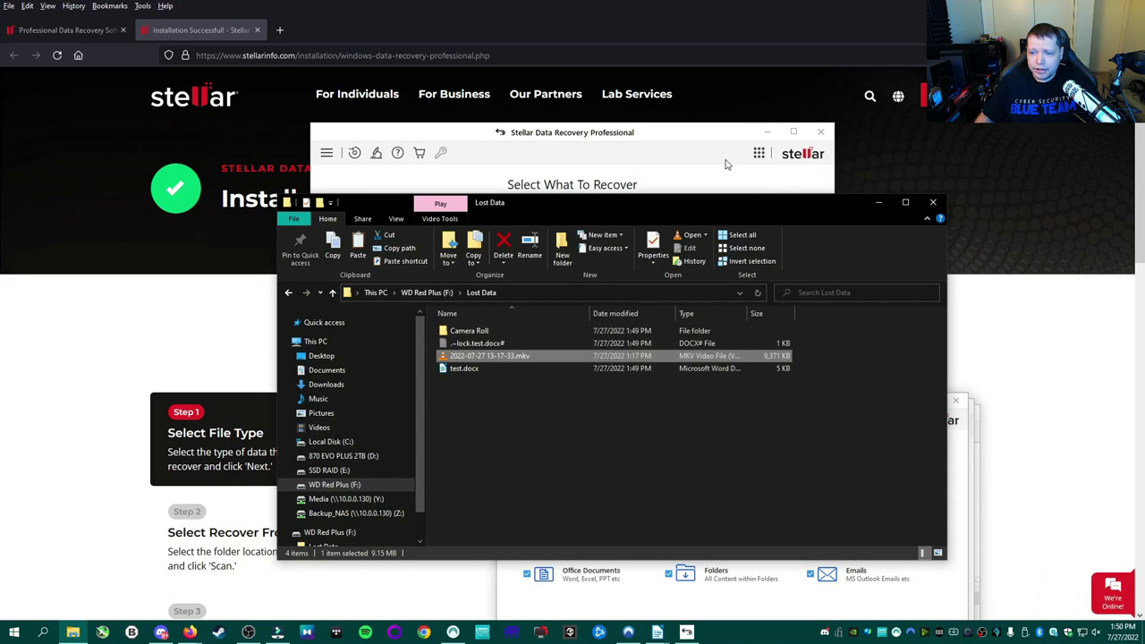
- Return to Stellar Data Recovery and select Office Documents, Photos, Videos and Folders as the data to recover
left_click(878, 202)
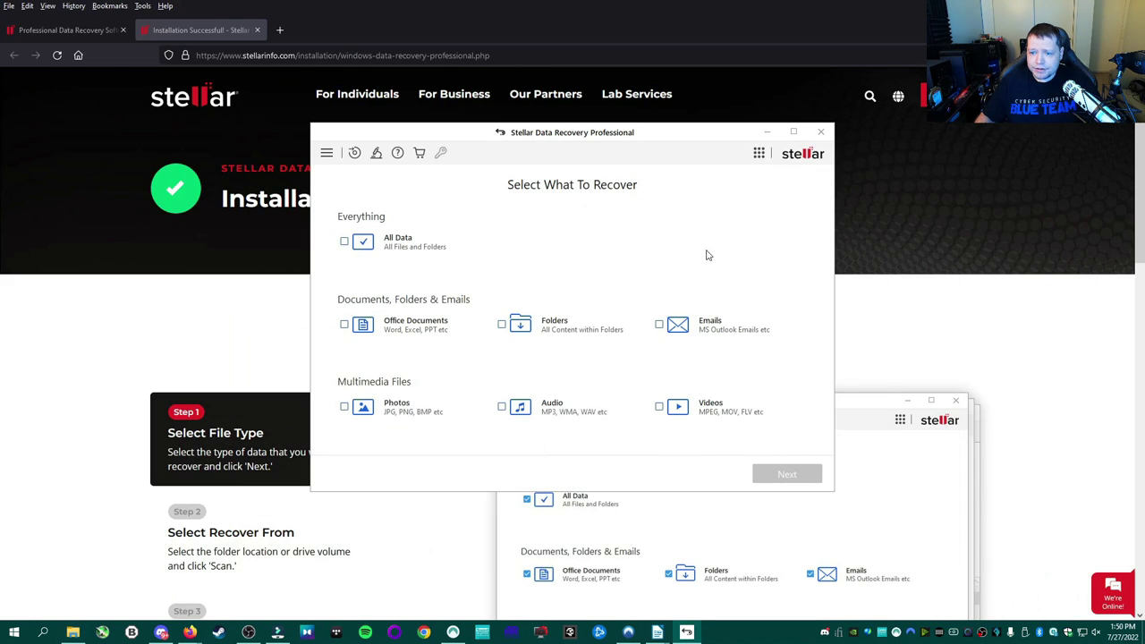
left_click(344, 324)
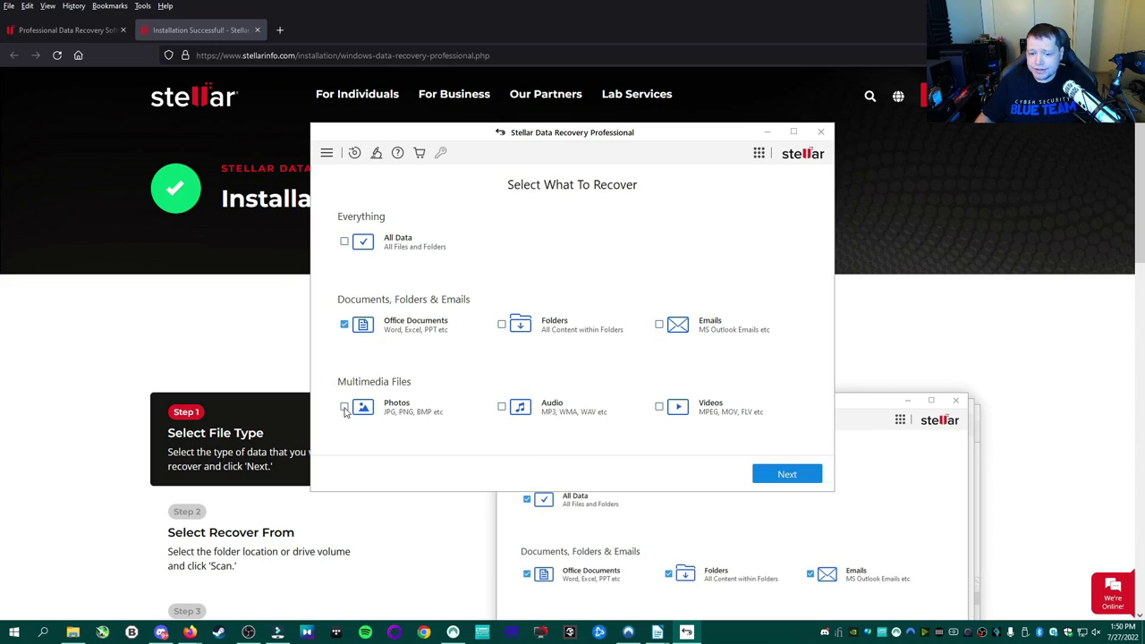
left_click(345, 407)
left_click(660, 407)
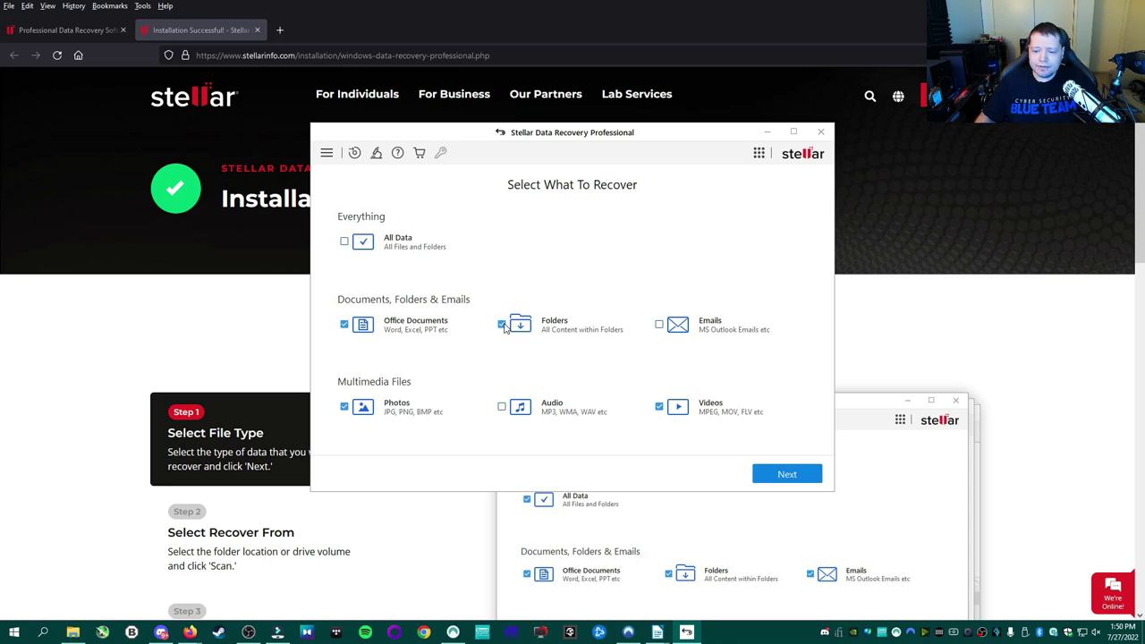
- Close the test.docx window in LibreOffice Writer and return to Stellar Data Recovery
left_click(73, 633)
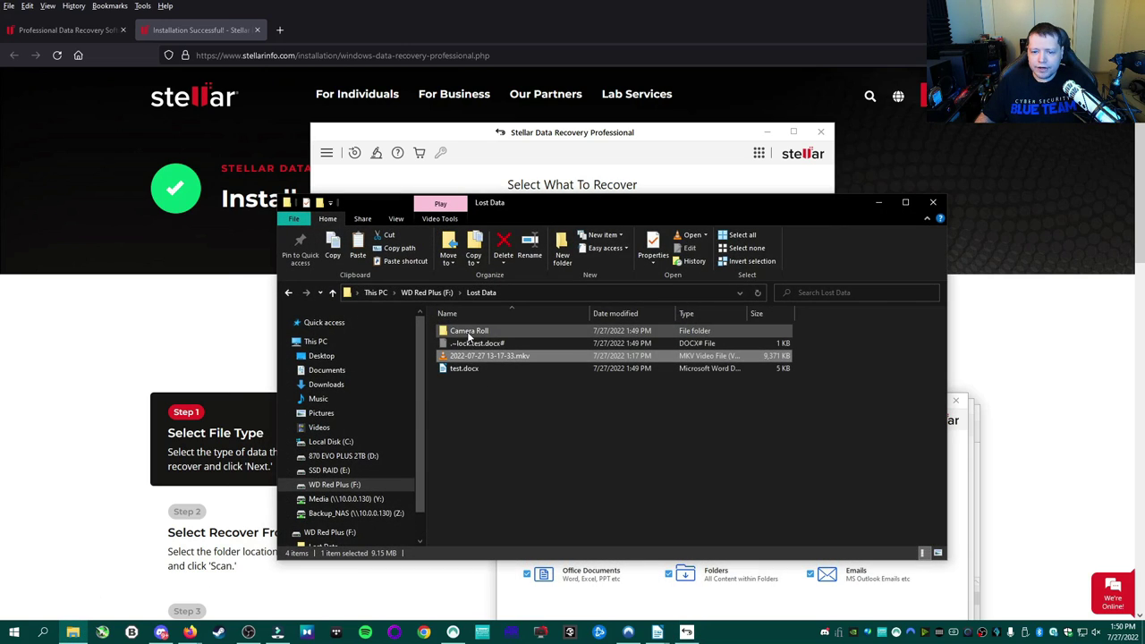
left_click(656, 632)
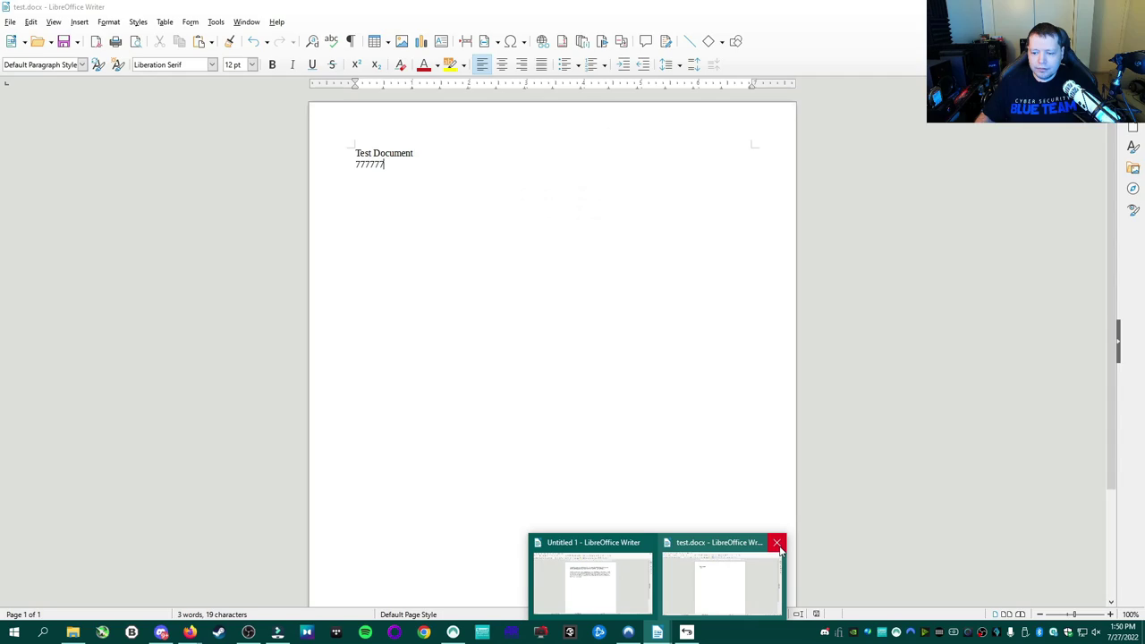
left_click(778, 545)
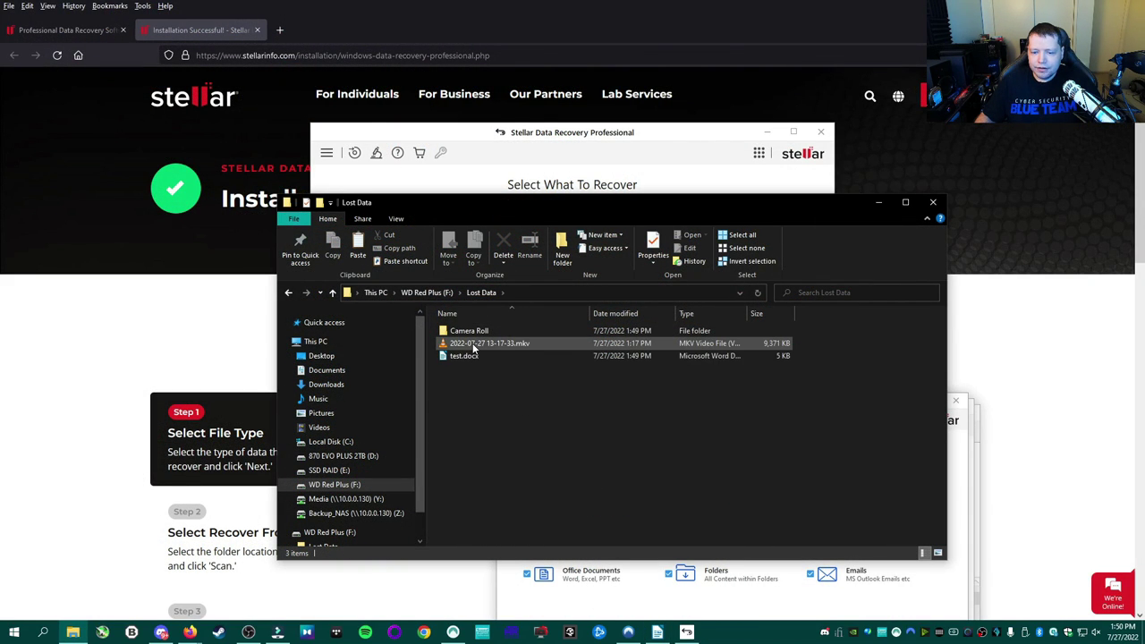
left_click(576, 168)
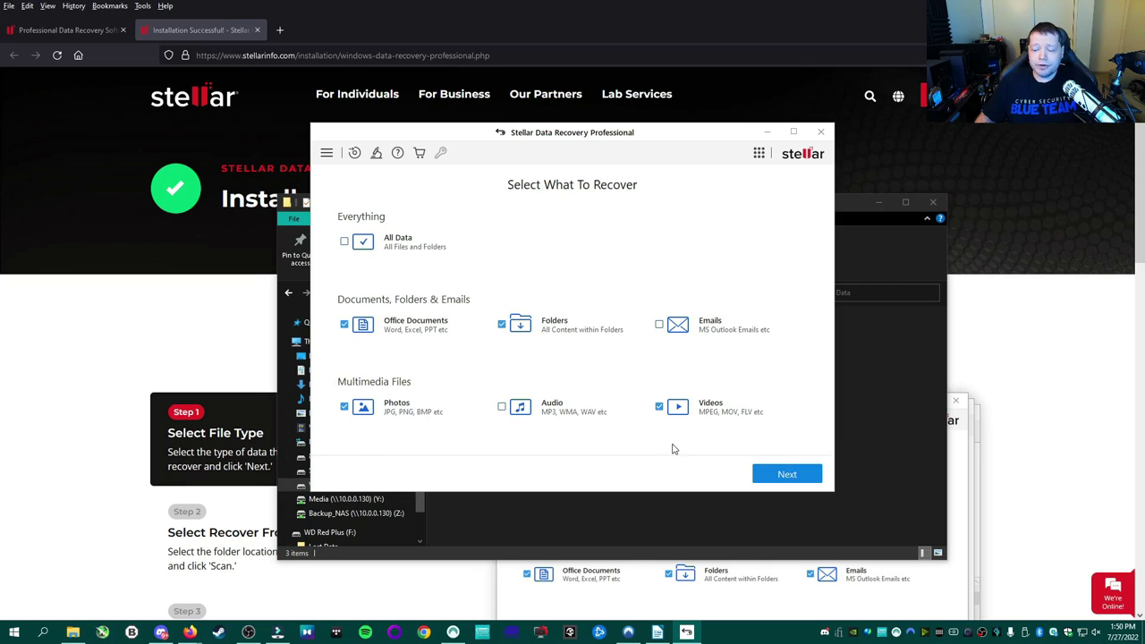
- Confirm the selected data types and proceed to choosing where to recover from
left_click(778, 476)
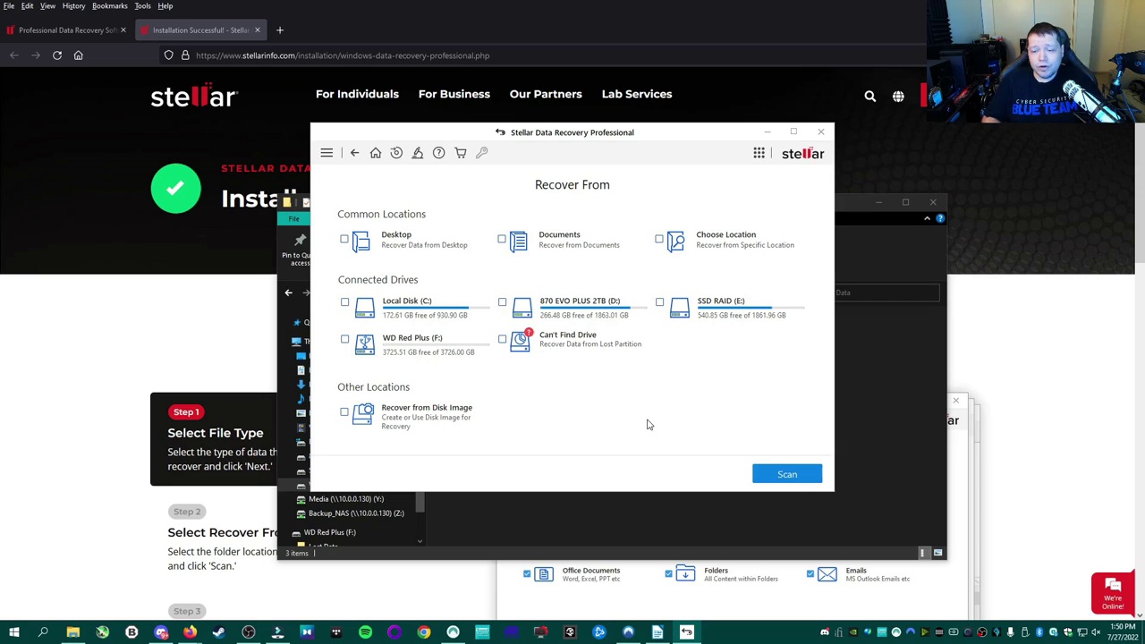
left_click(694, 242)
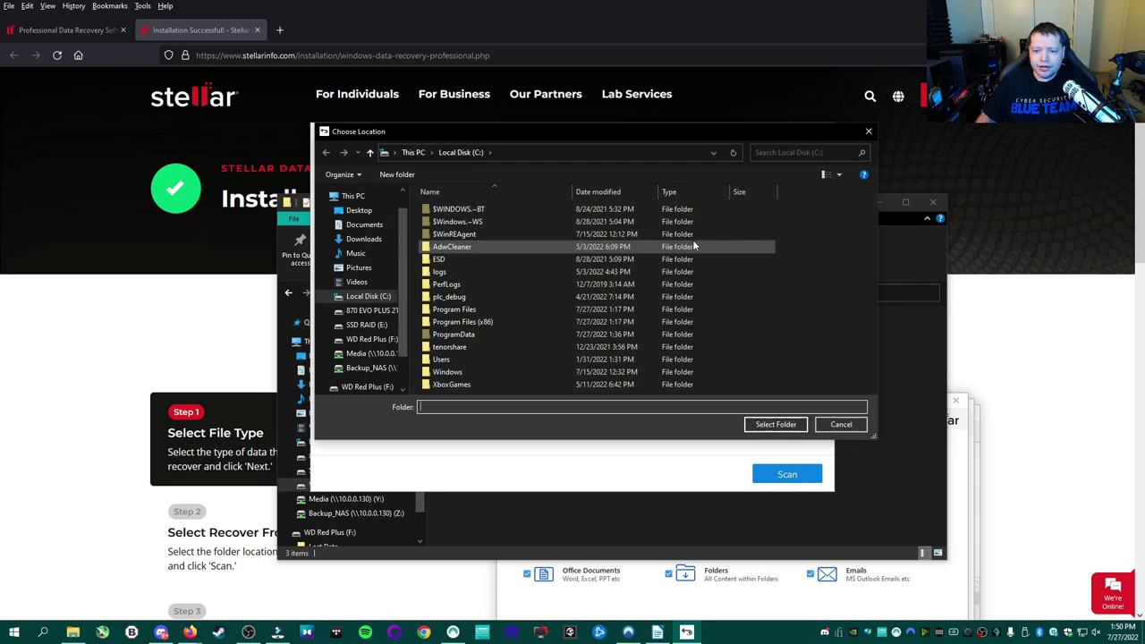
double_click(461, 360)
double_click(467, 220)
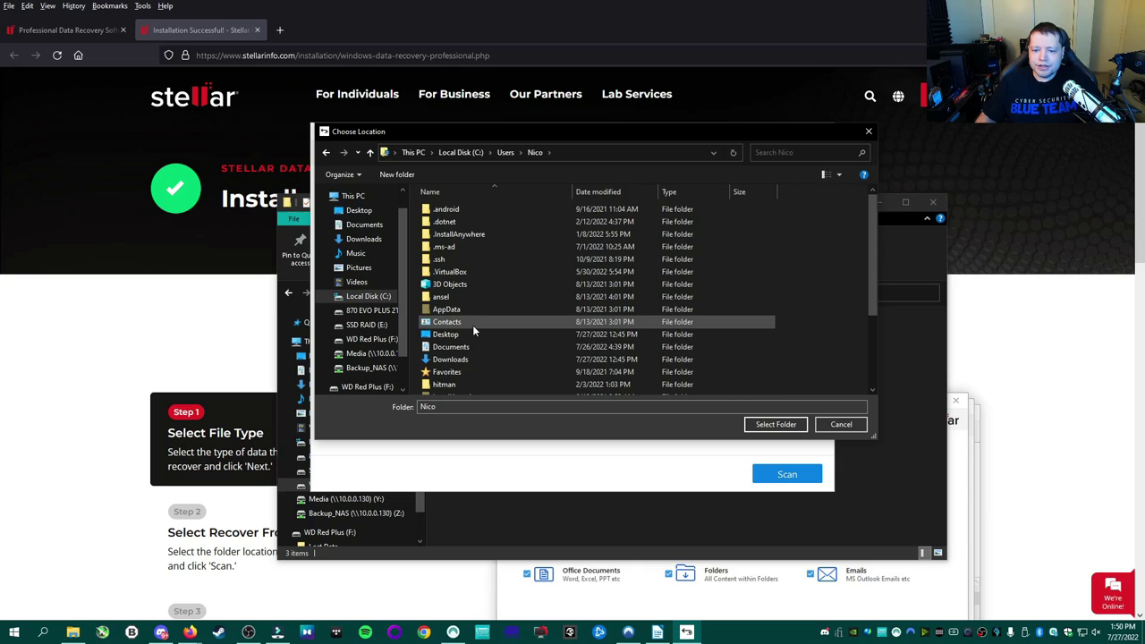
left_click(834, 427)
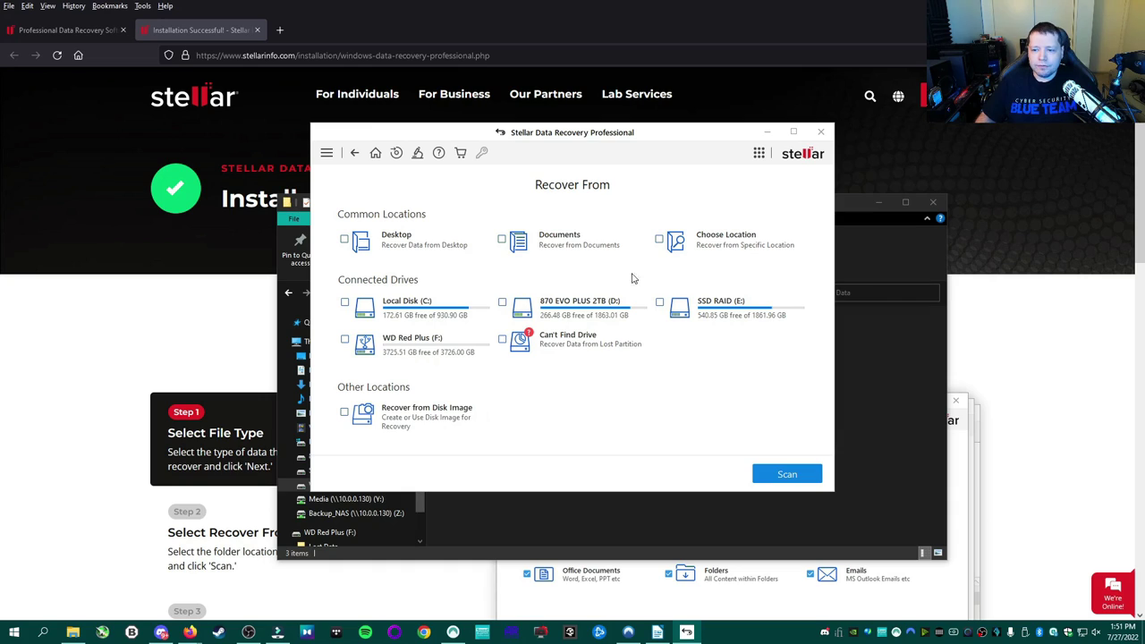
- Choose the Lost Data folder on WD Red Plus (F:) as the specific location to recover from
left_click(660, 238)
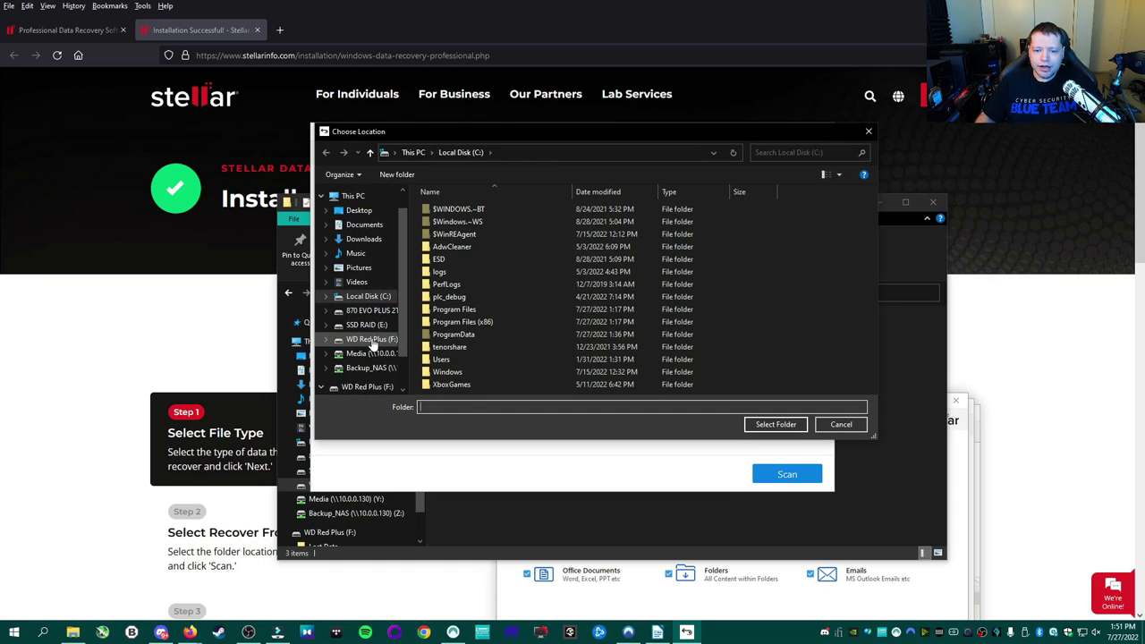
left_click(372, 339)
double_click(457, 211)
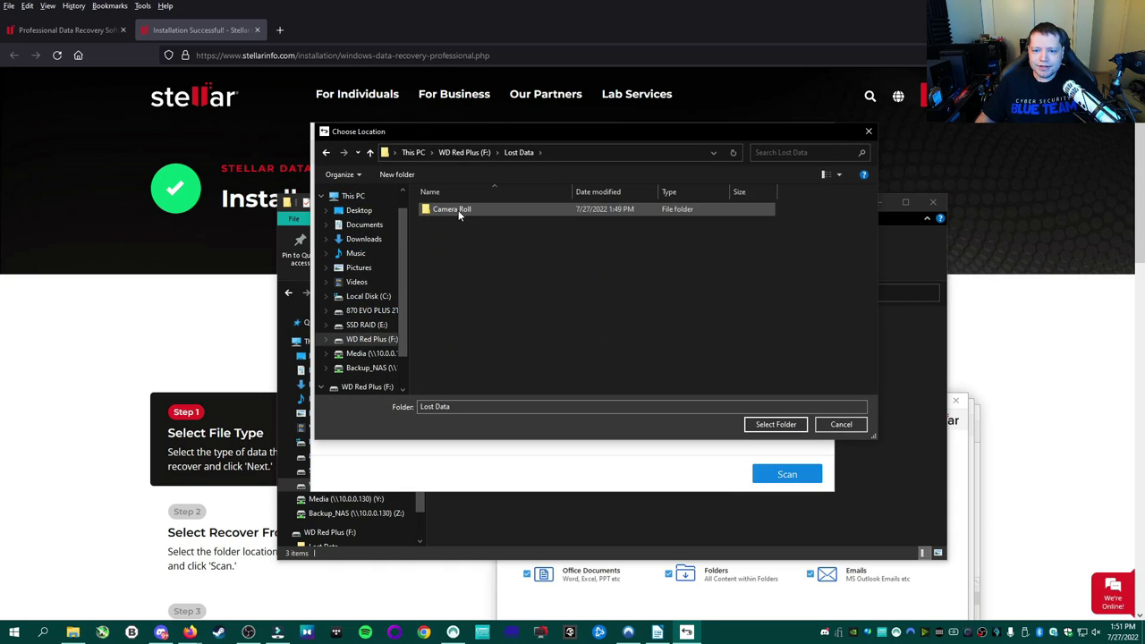
left_click(771, 426)
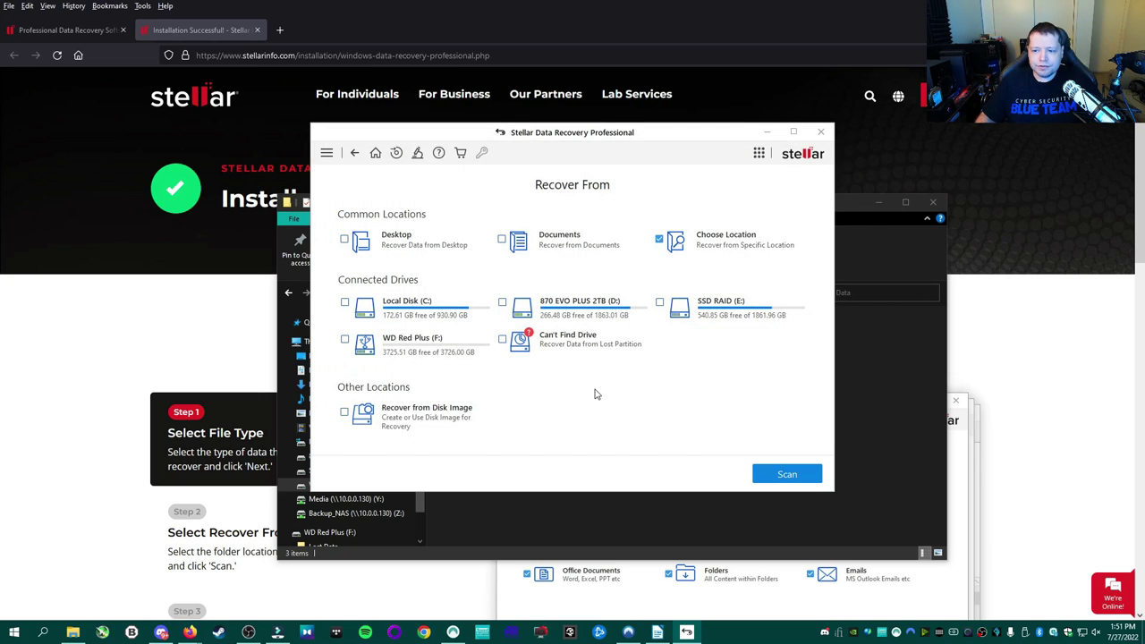
- Switch to File Explorer and permanently delete the Camera Roll folder, the MKV video and test.docx from the Lost Data folder, including the desktop.ini system file
left_click(73, 632)
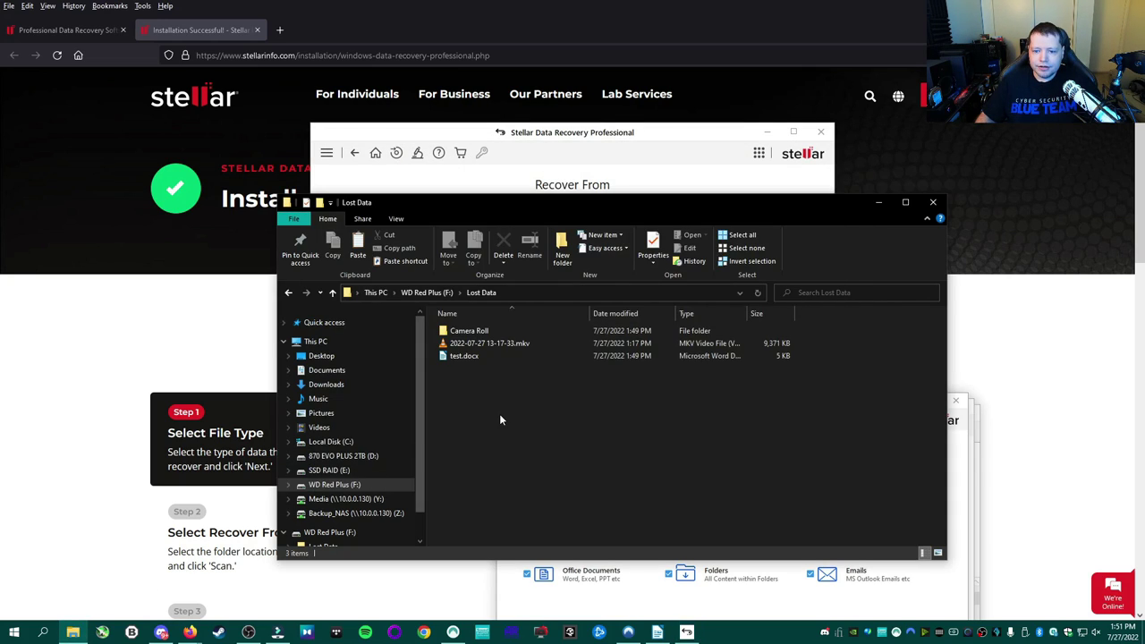
left_click_drag(486, 425, 472, 328)
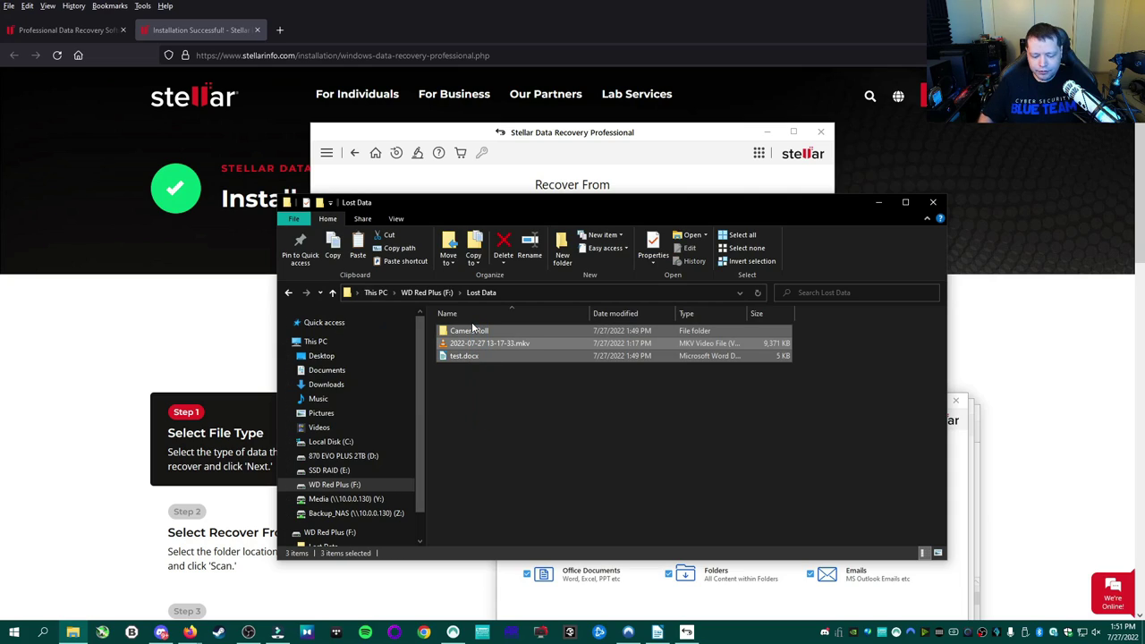
key("shift+Delete")
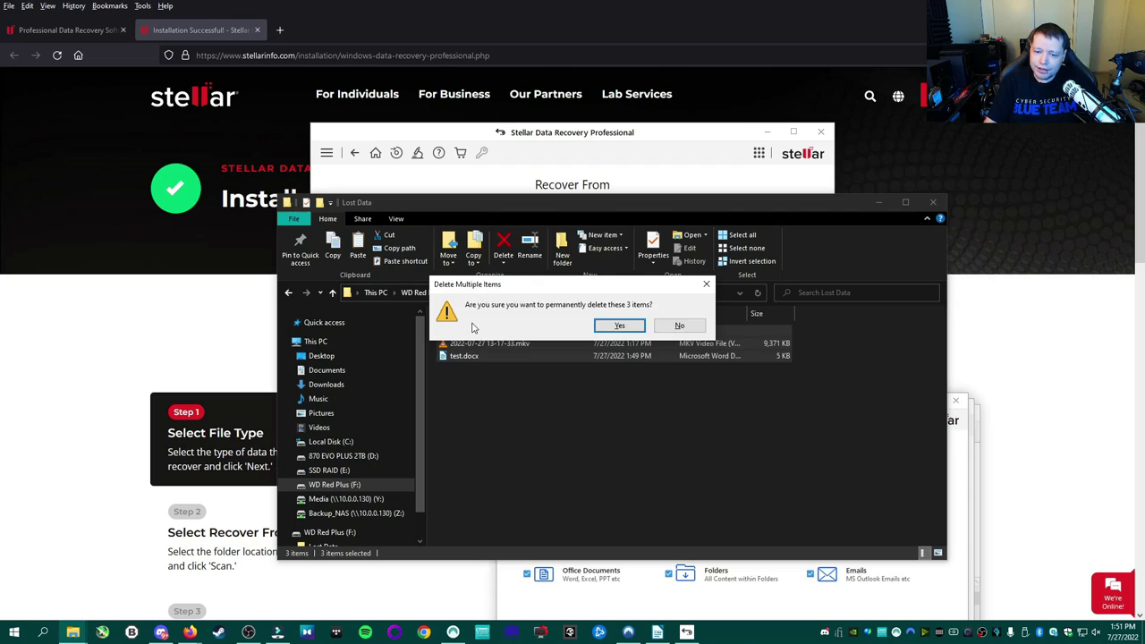
key("Return")
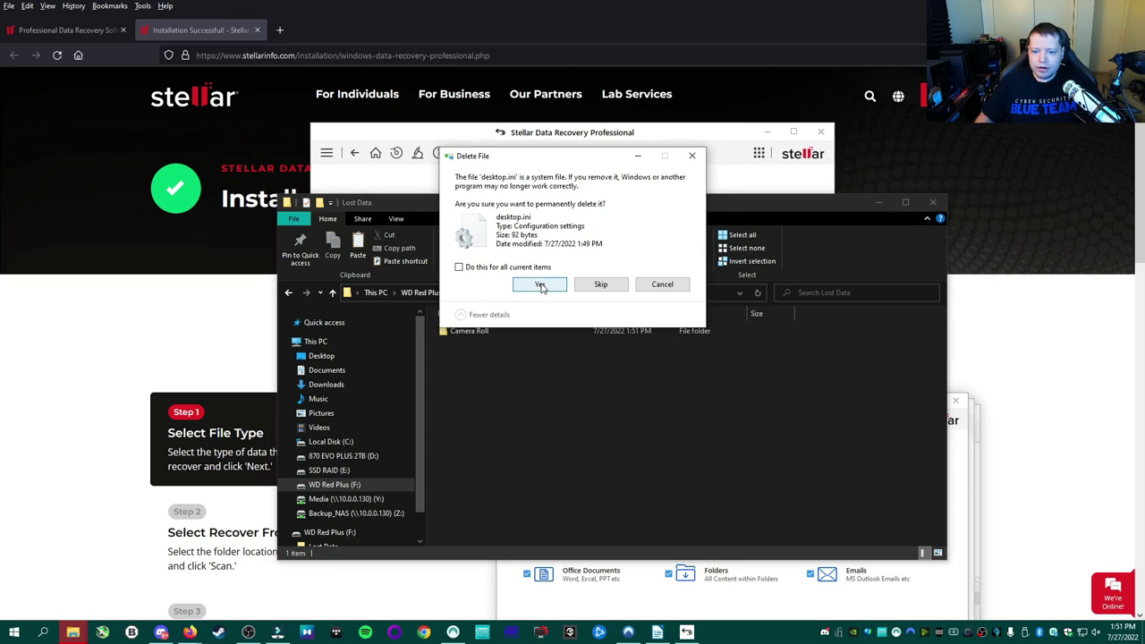
left_click(540, 284)
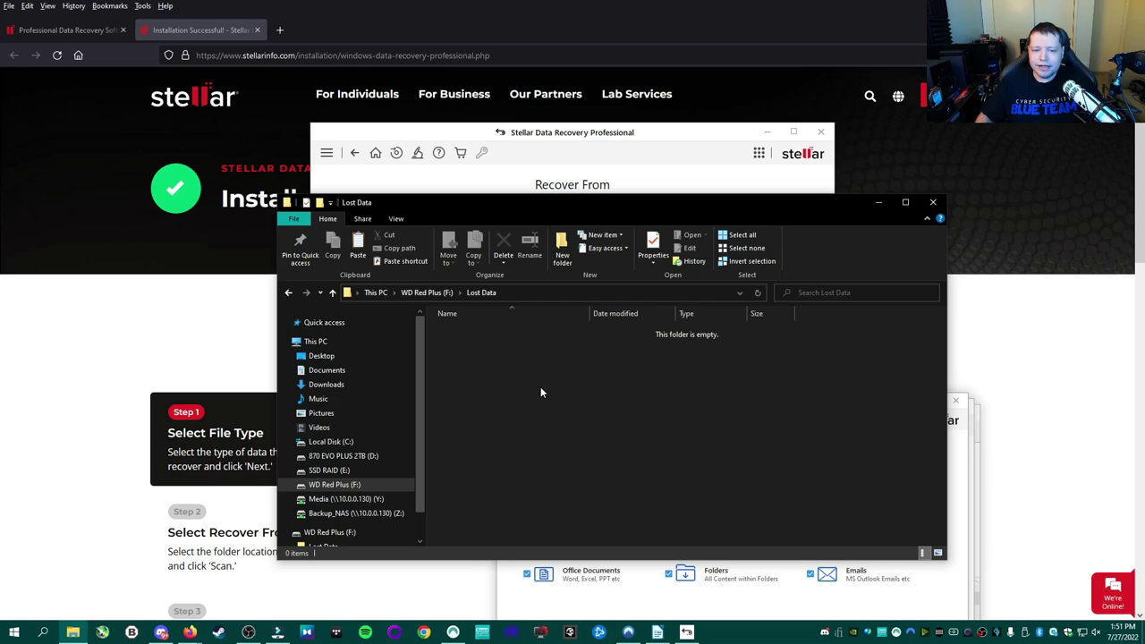
- Return to Stellar Data Recovery, set the specific location to the emptied Lost Data folder on WD Red Plus (F:), and scan it
left_click(686, 633)
left_click(679, 247)
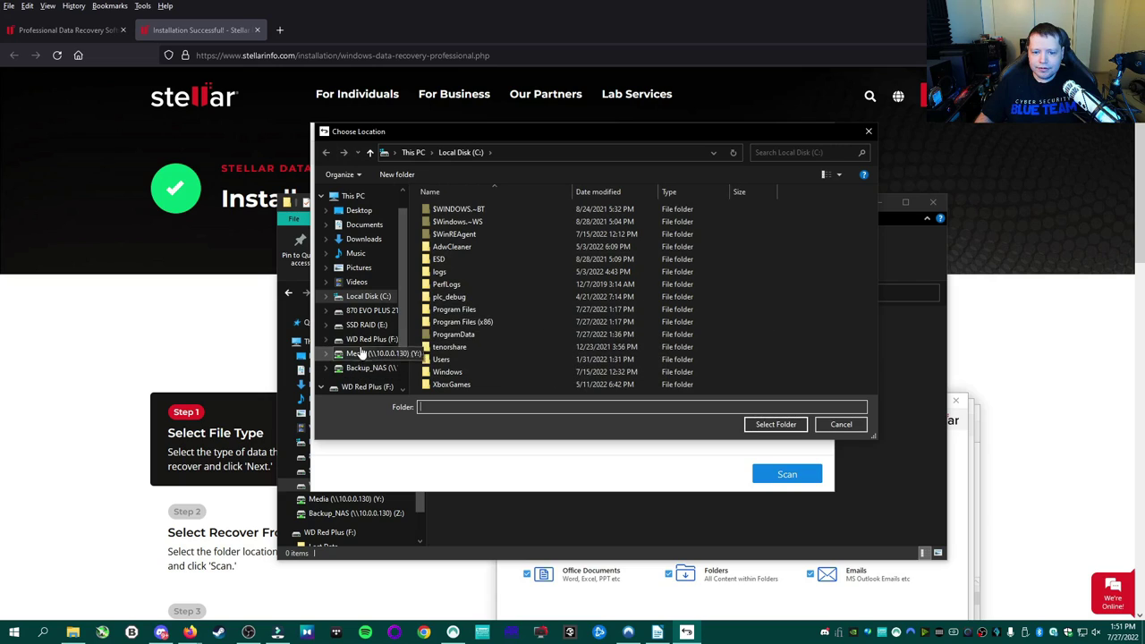
left_click(371, 339)
double_click(470, 211)
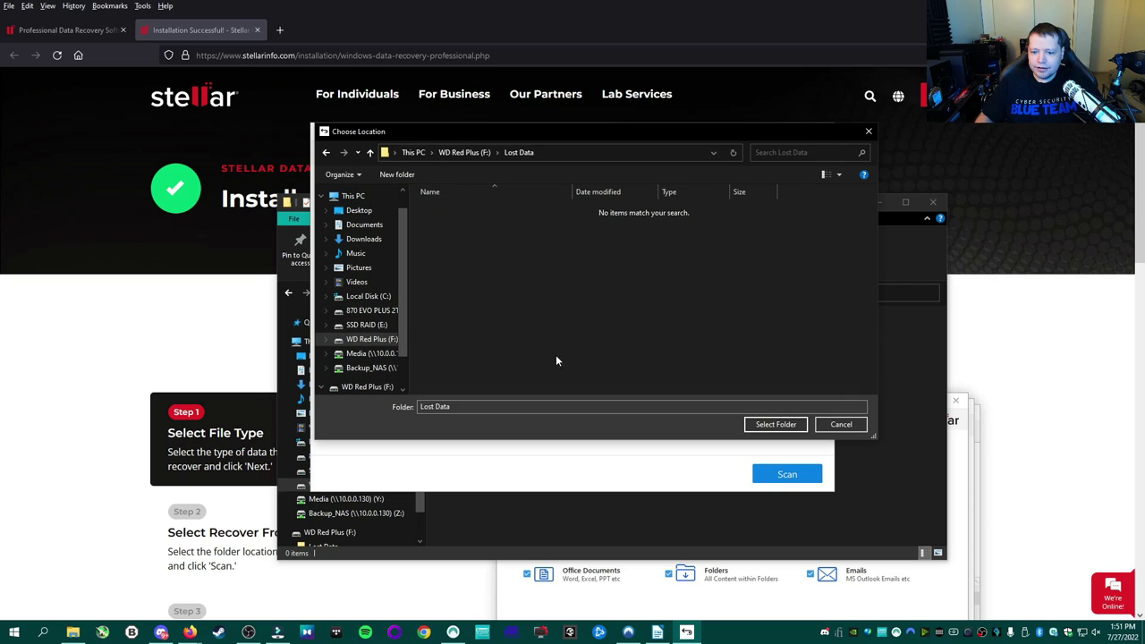
left_click(771, 425)
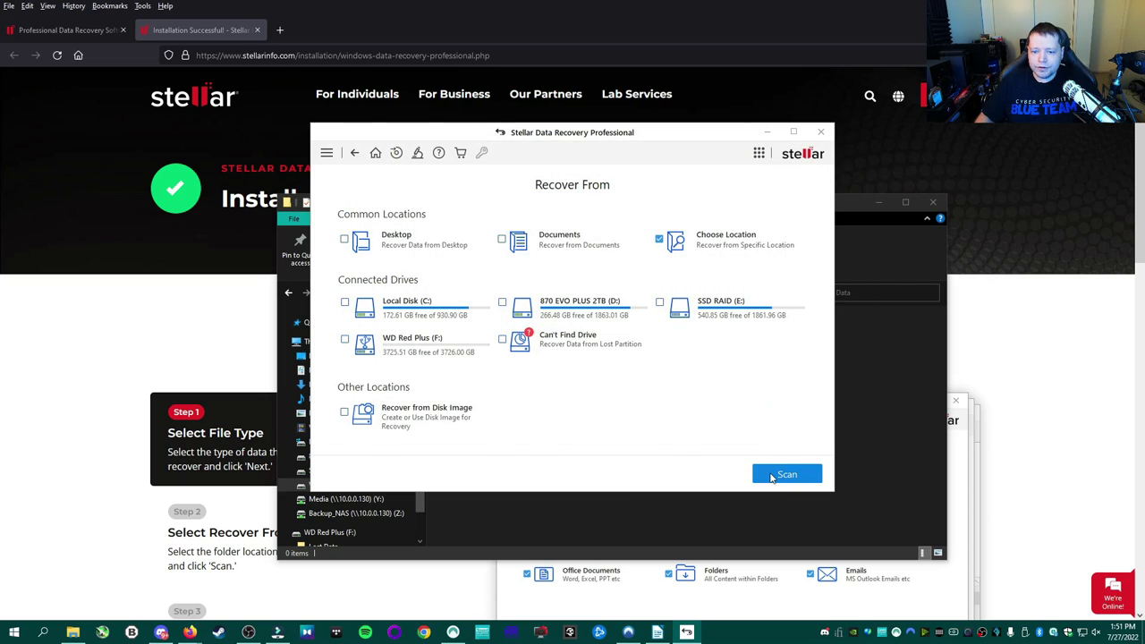
left_click(771, 476)
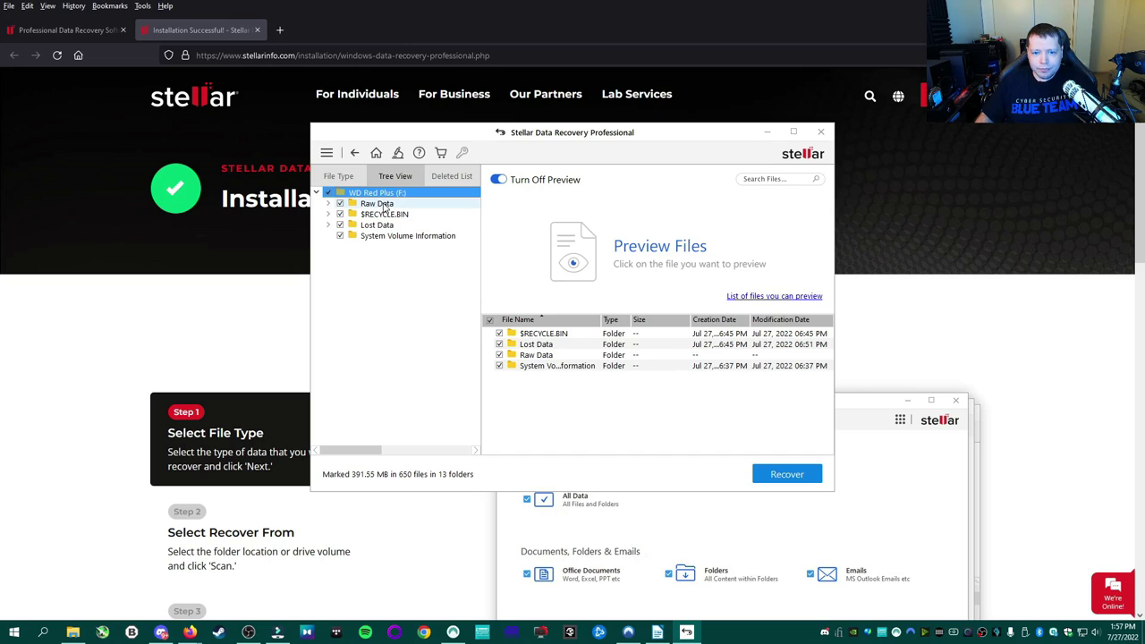
- Examine the Raw Data categories in the scan results and preview several deleted photos in the Lost Data folder's Camera Roll
left_click(329, 204)
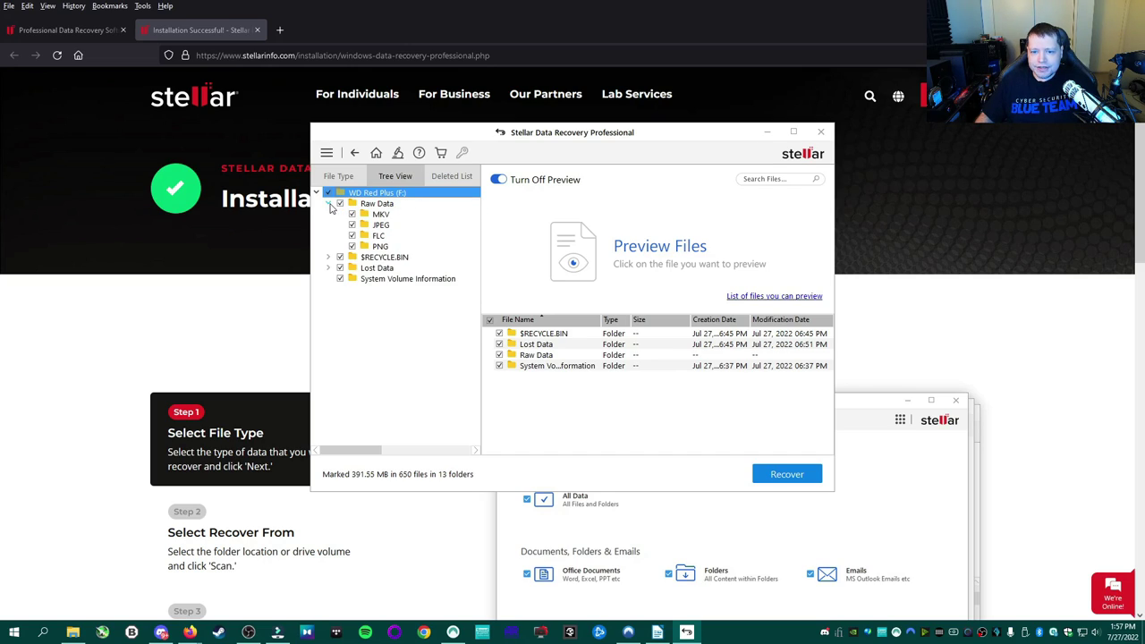
left_click(328, 204)
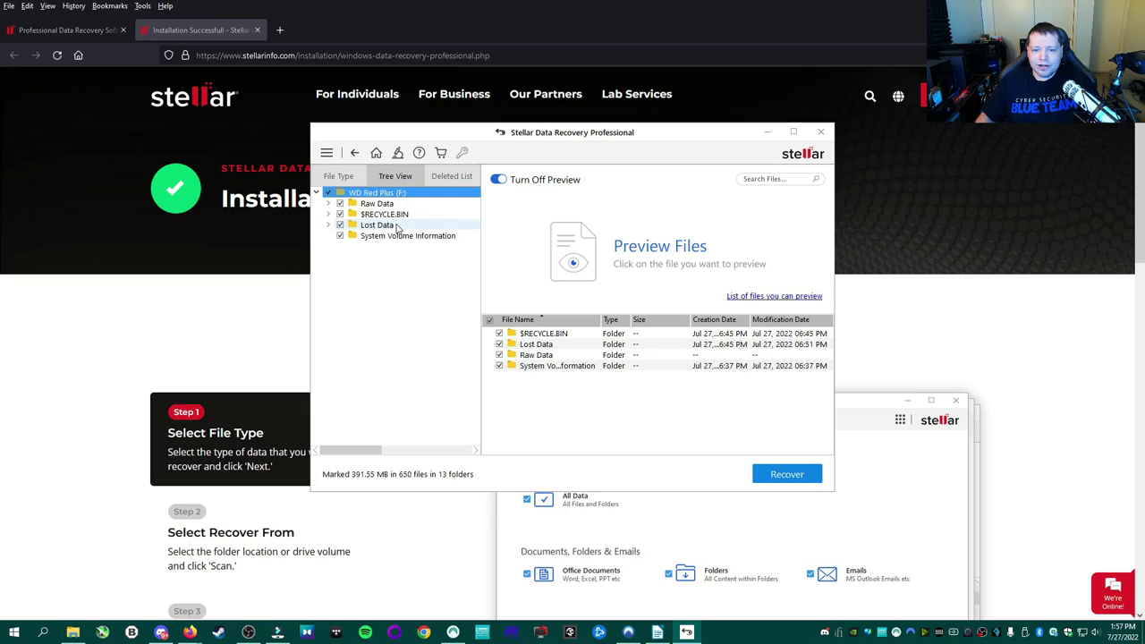
left_click(329, 225)
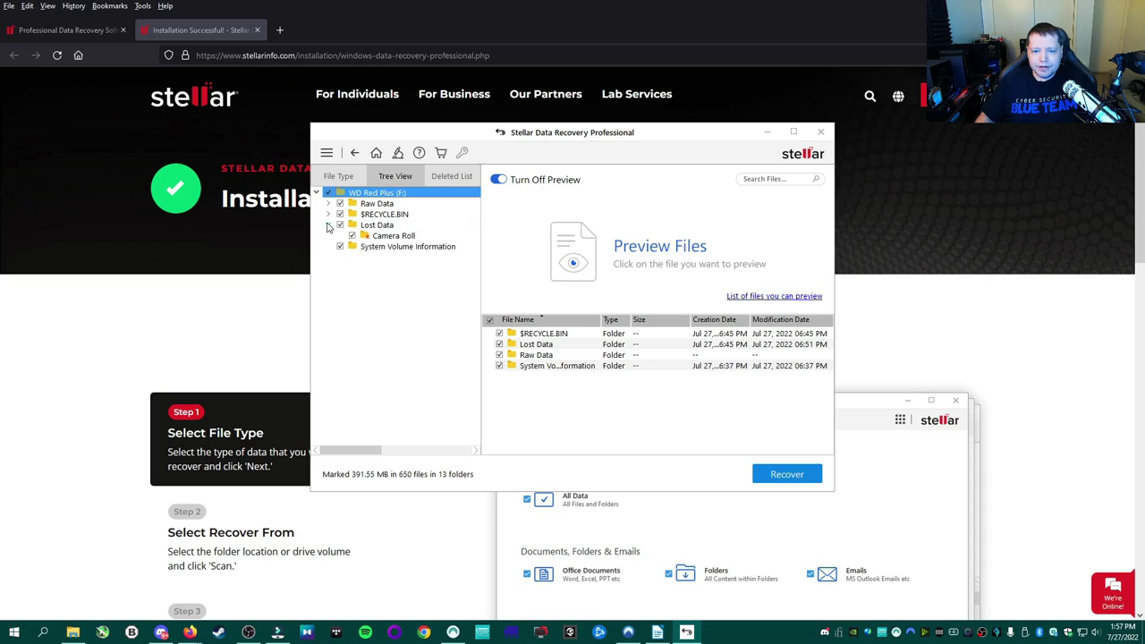
left_click(385, 235)
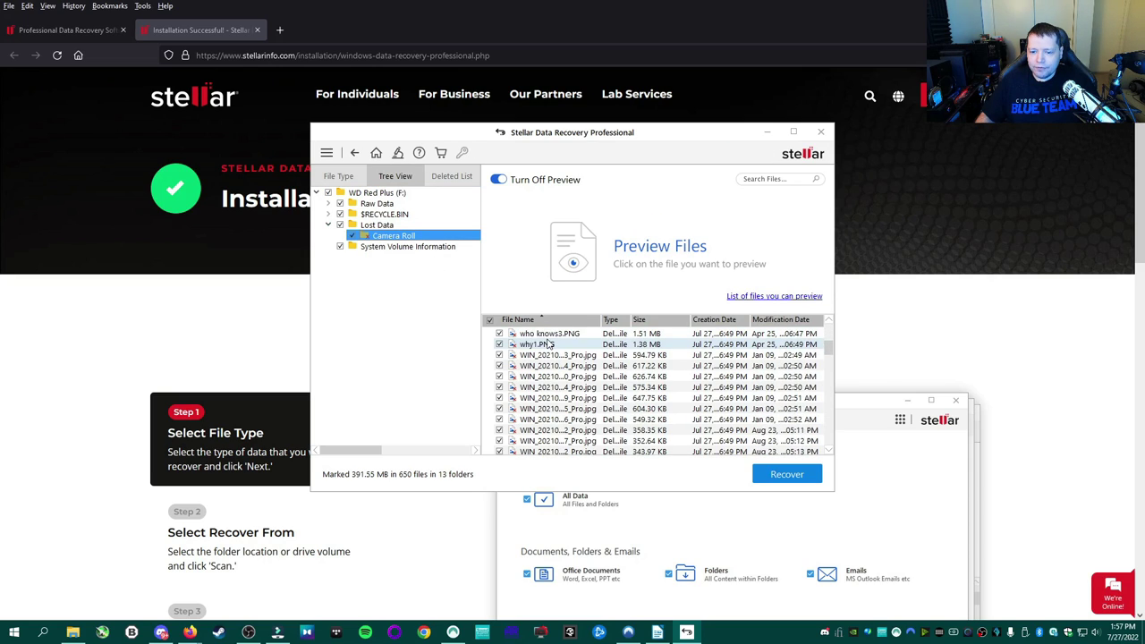
scroll(547, 349, "down", 2)
left_click(545, 366)
scroll(545, 373, "up", 5)
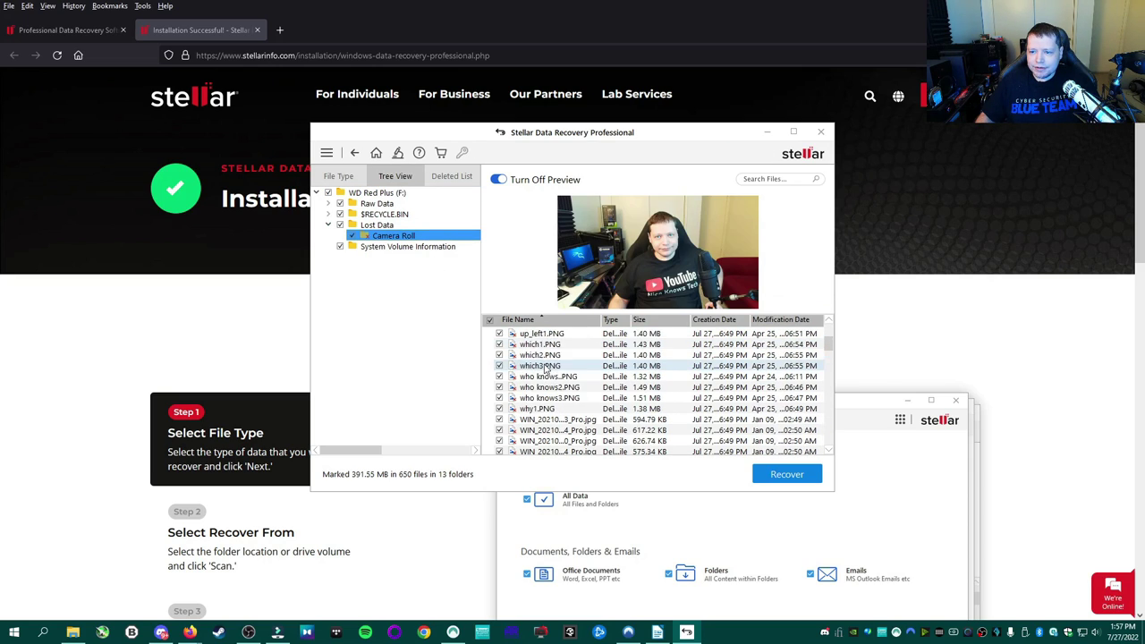
left_click(544, 366)
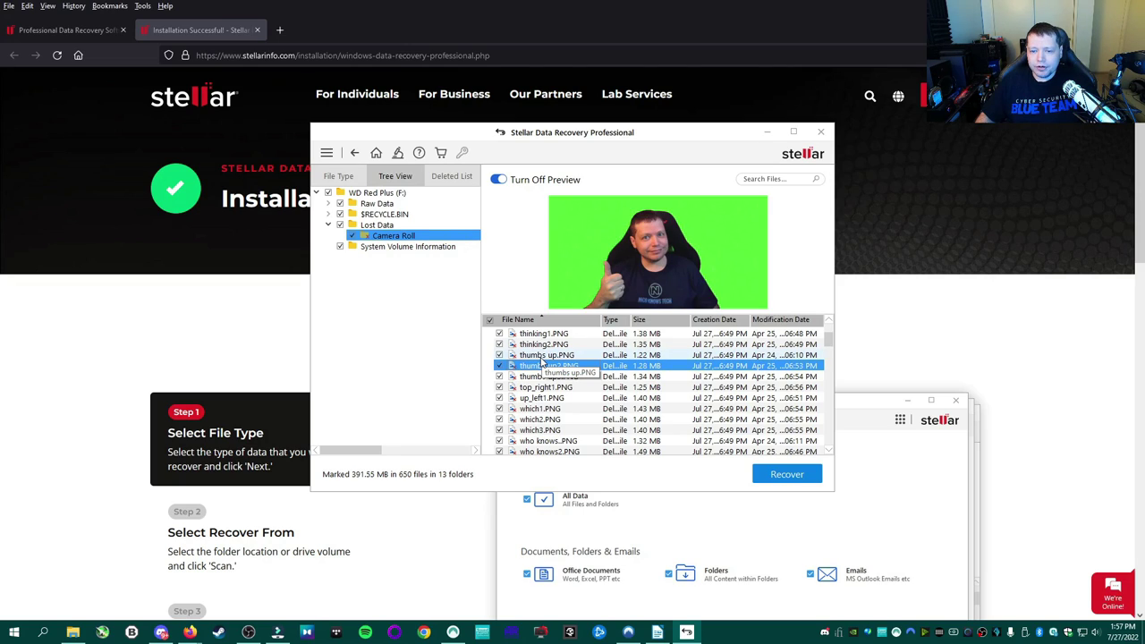
left_click(366, 227)
left_click(542, 355)
left_click(533, 334)
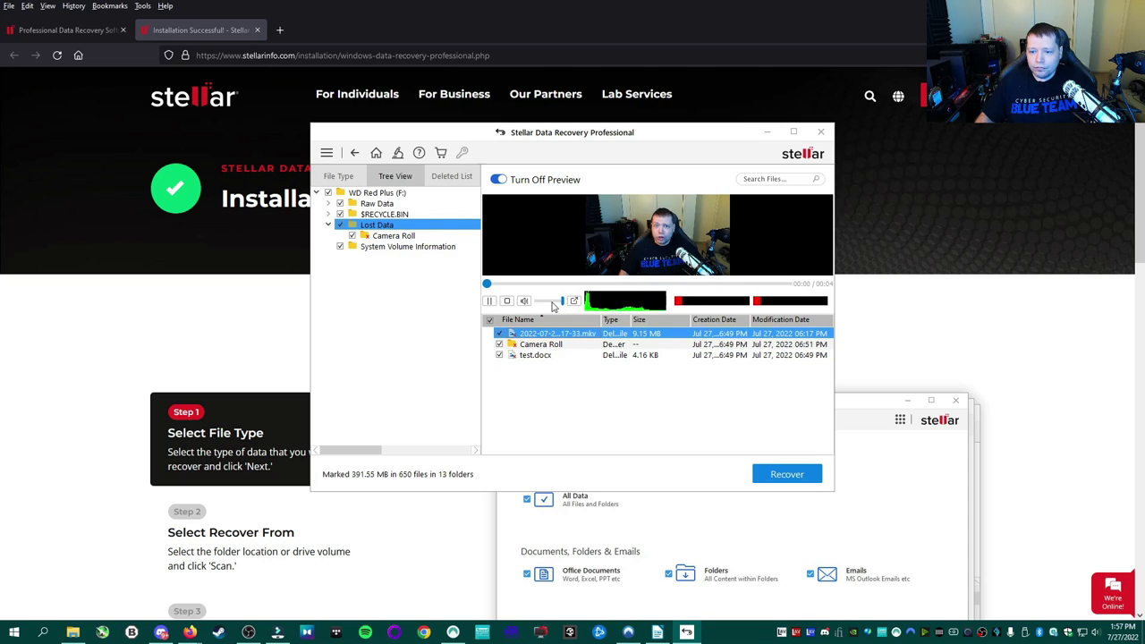
left_click(534, 335)
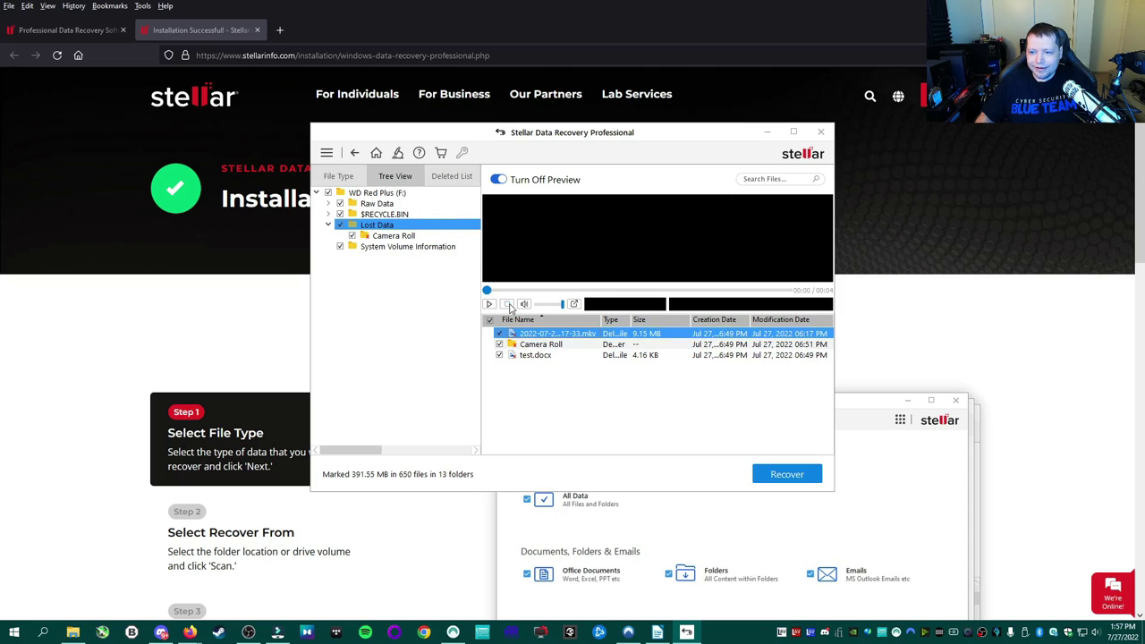
- Unmark everything on WD Red Plus (F:), mark only the Lost Data folder, and request its recovery
left_click(330, 195)
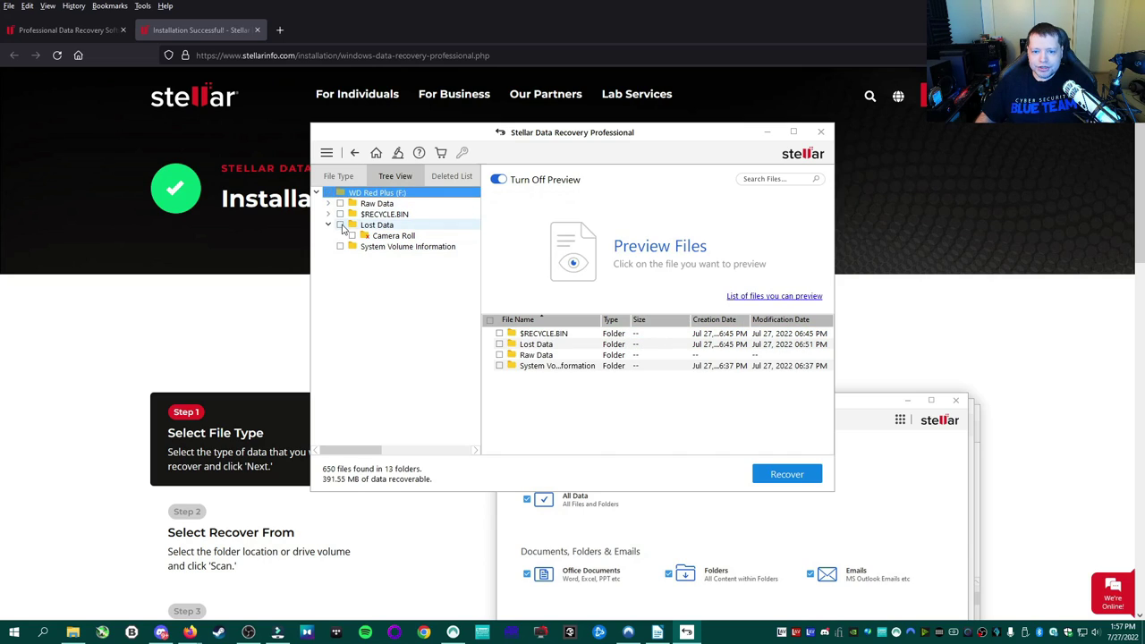
left_click(341, 225)
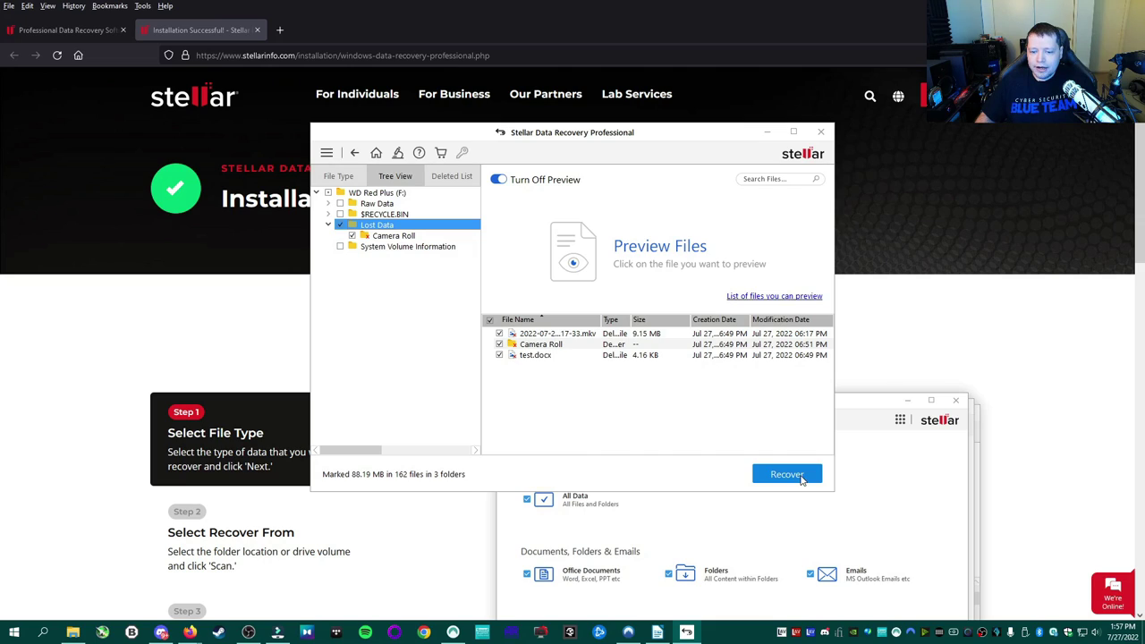
left_click(803, 480)
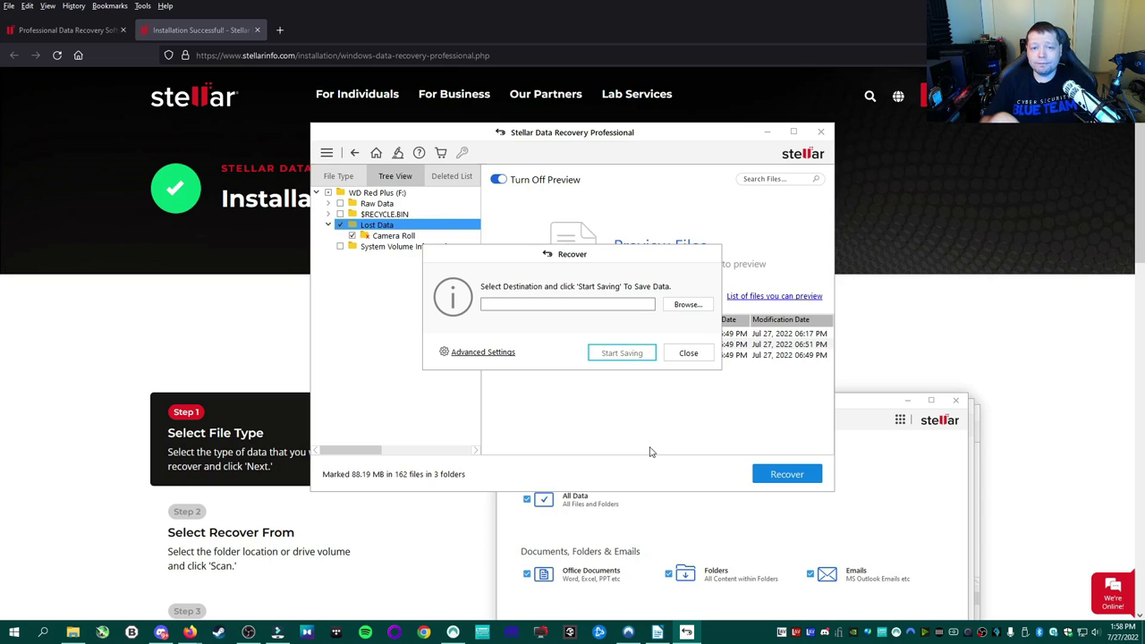
- Create a folder named "Recovered Data" on Local Disk (C:) and select it as the recovery destination
left_click(688, 305)
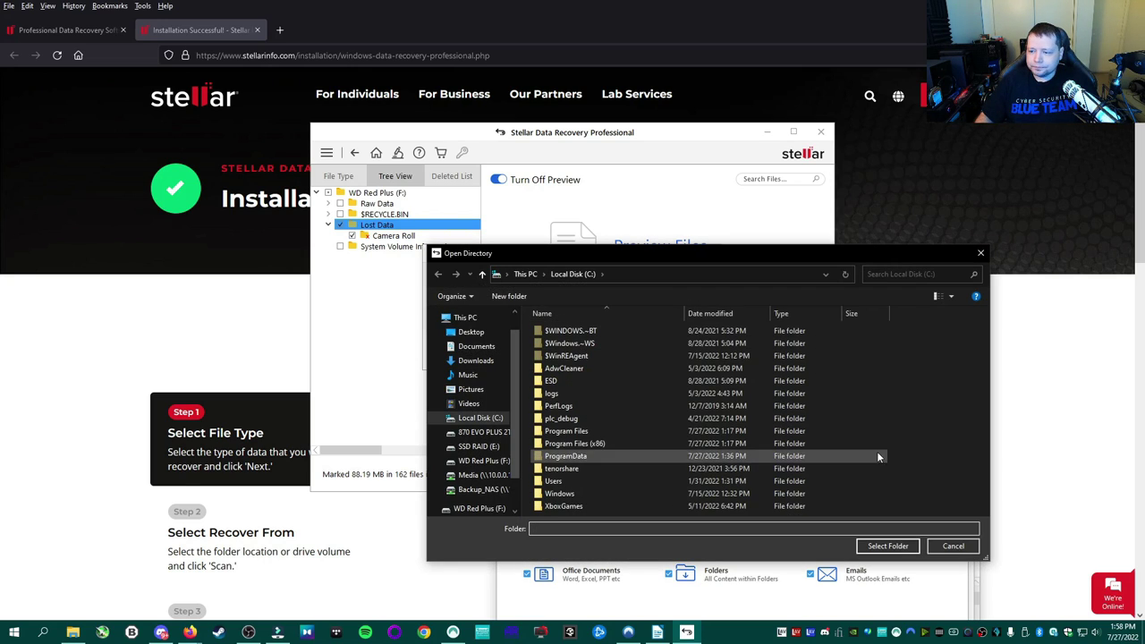
left_click(512, 298)
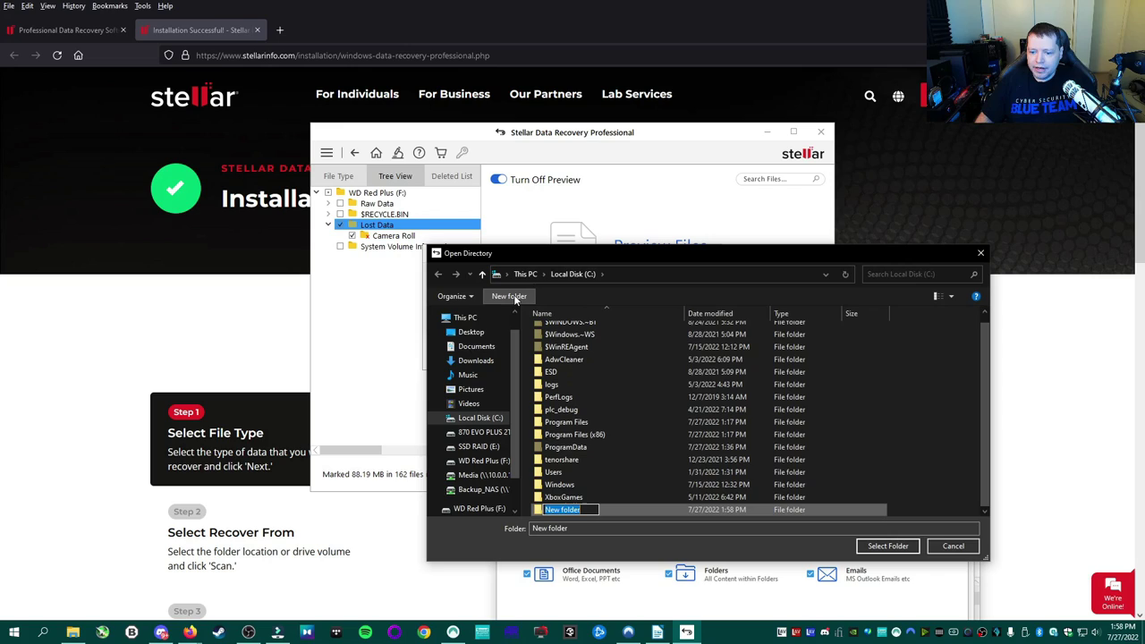
type("Recover")
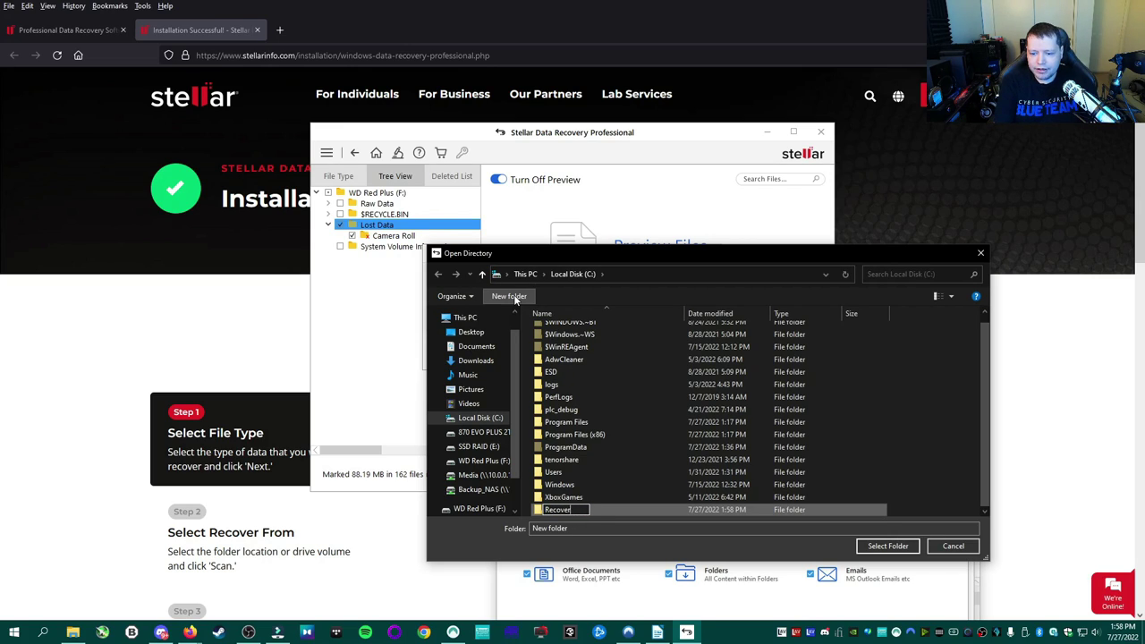
type("ed Data")
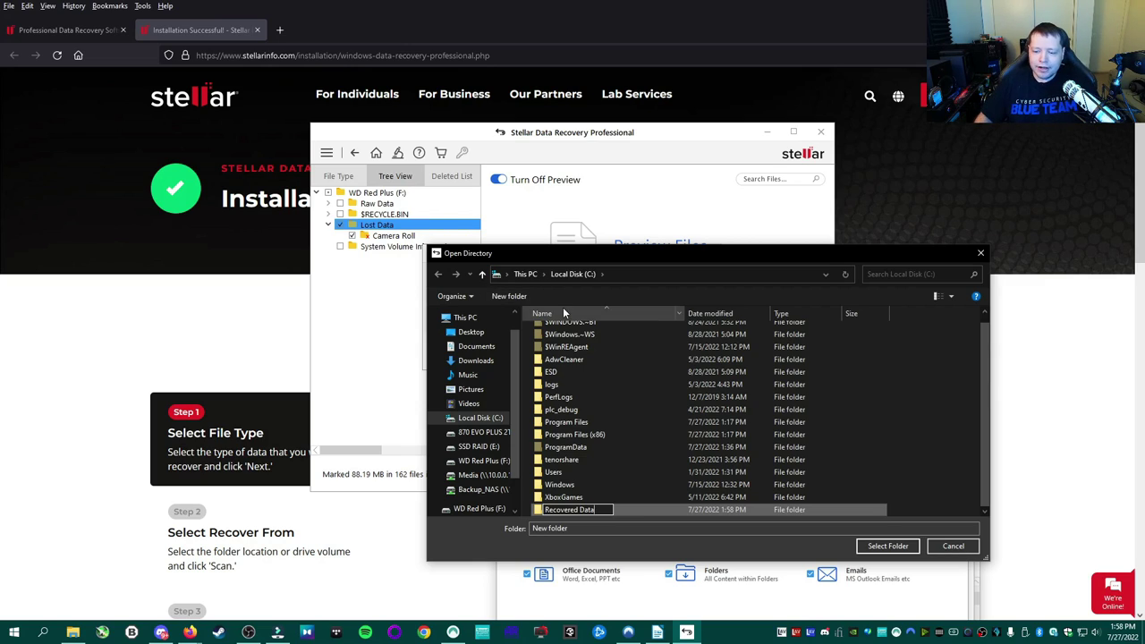
left_click(635, 517)
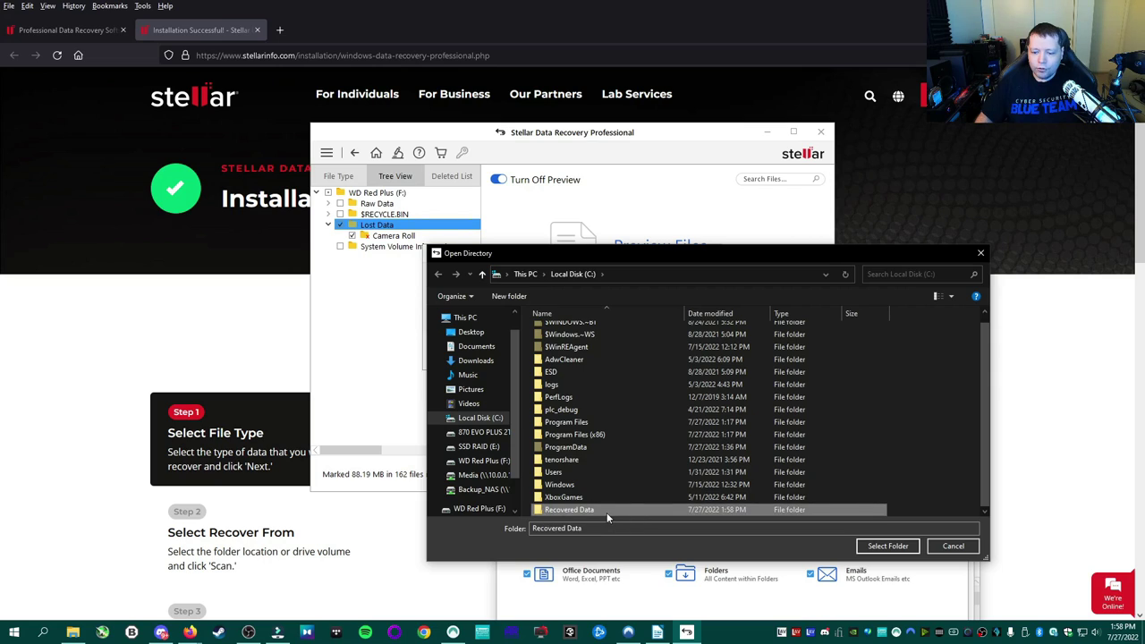
left_click(887, 548)
- Review the compression option in the advanced recovery settings, then save the marked data to C:/Recovered Data
left_click(495, 358)
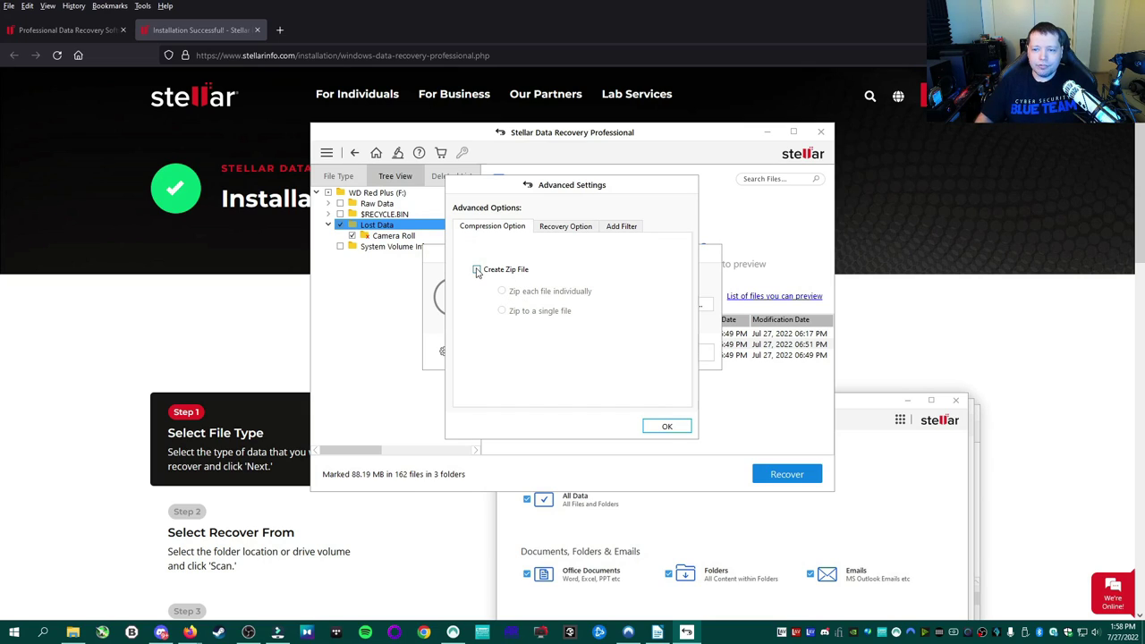
left_click(667, 426)
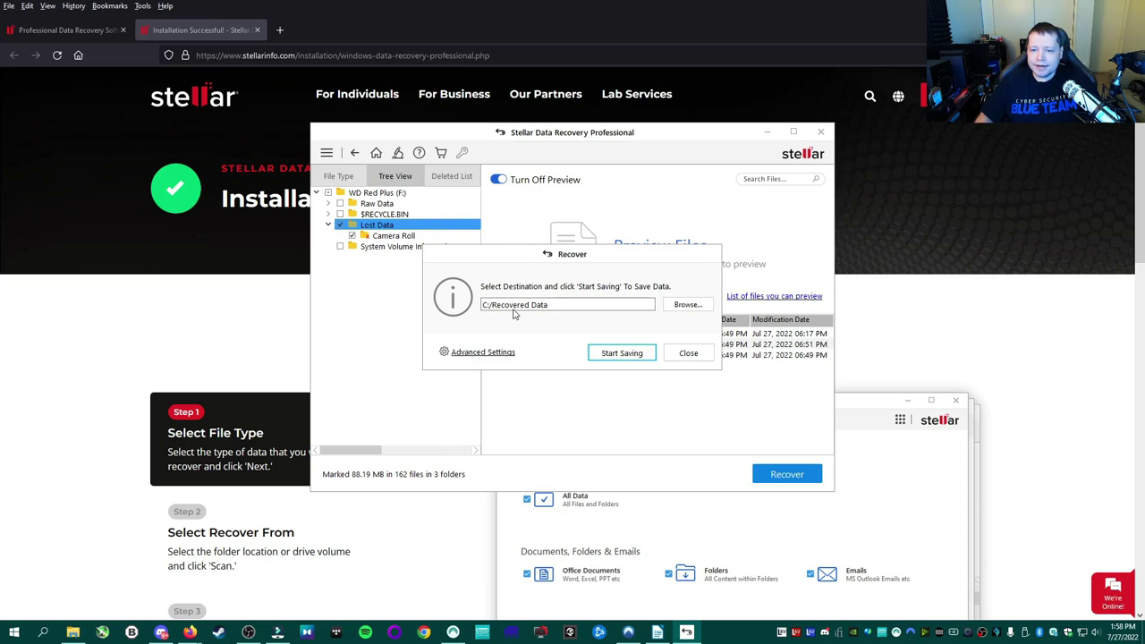
left_click(614, 355)
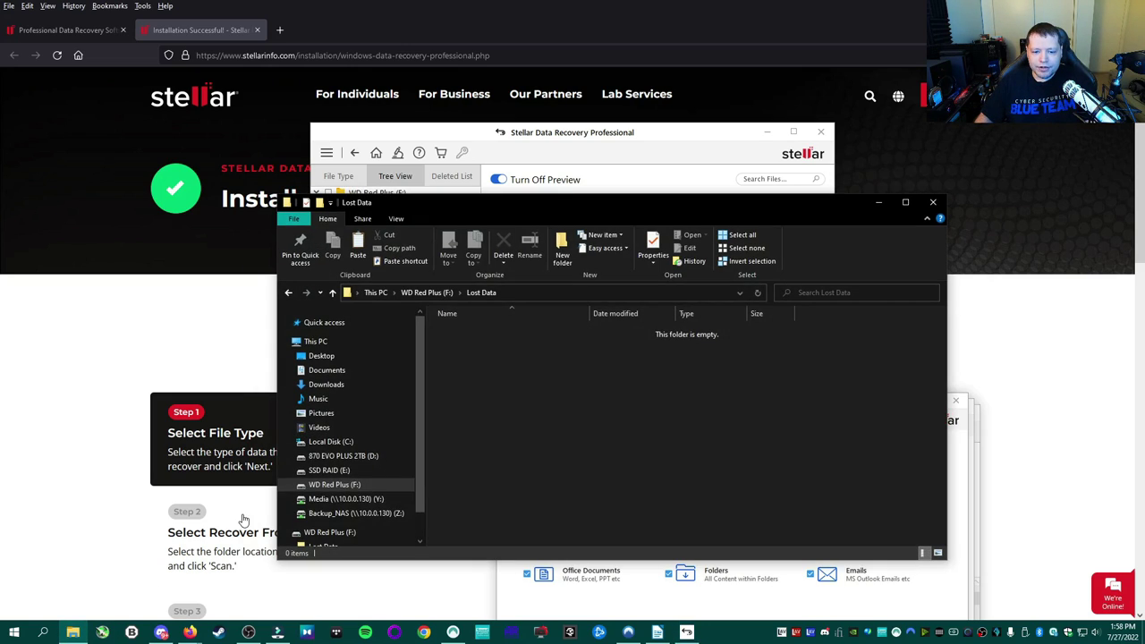
- Browse Local Disk (C:) to the recovered Lost Data folder inside Recovered Data > #Root
left_click(344, 442)
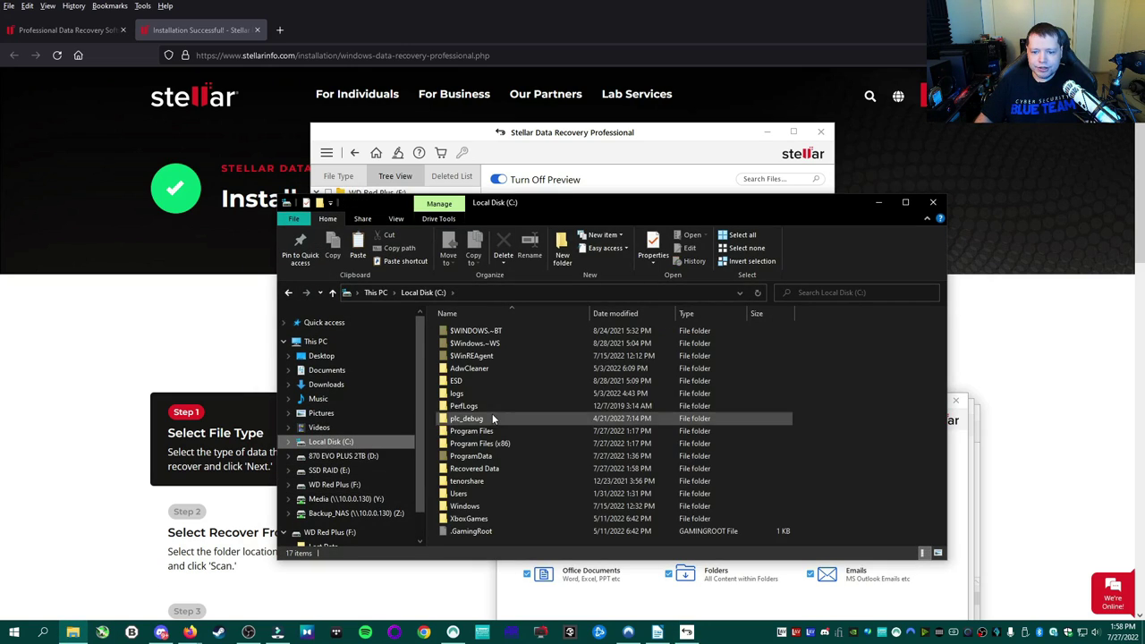
double_click(491, 470)
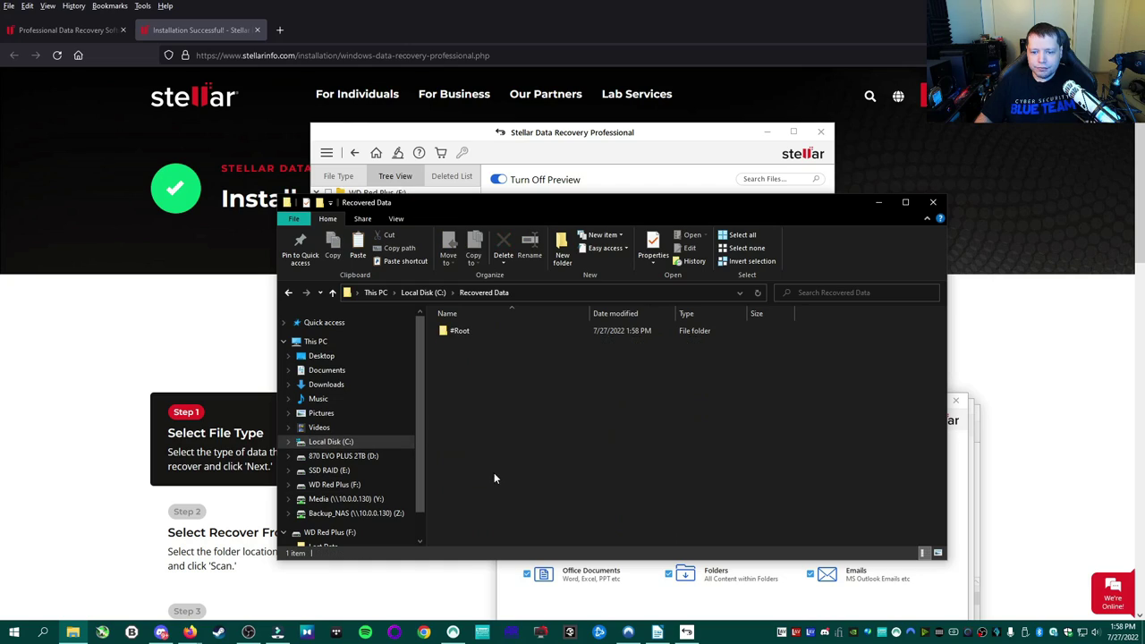
double_click(460, 331)
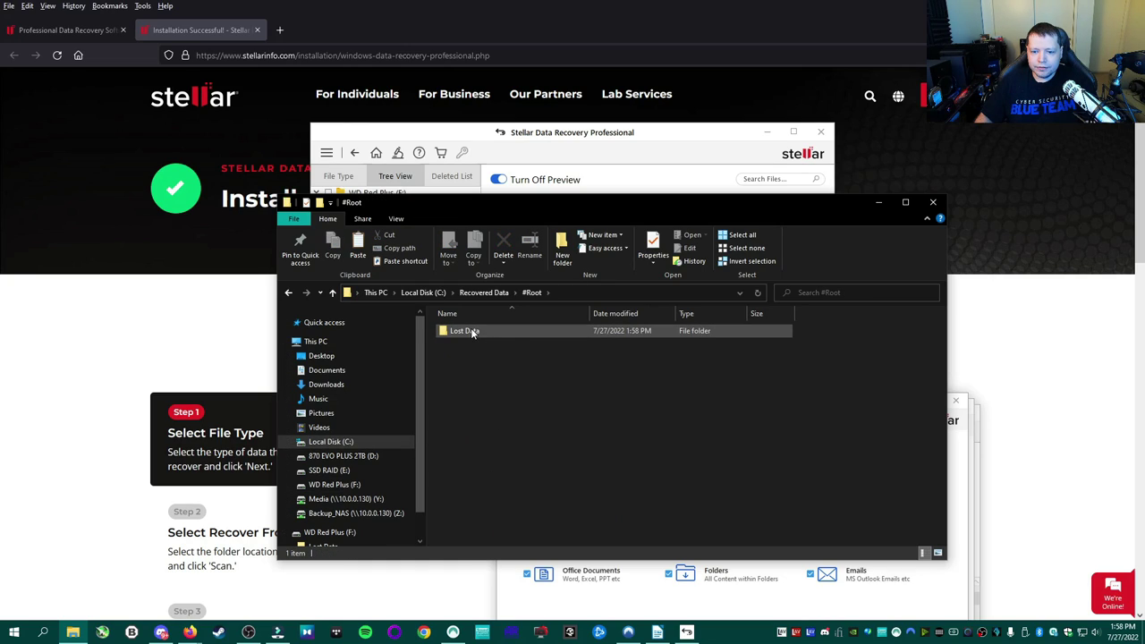
double_click(488, 331)
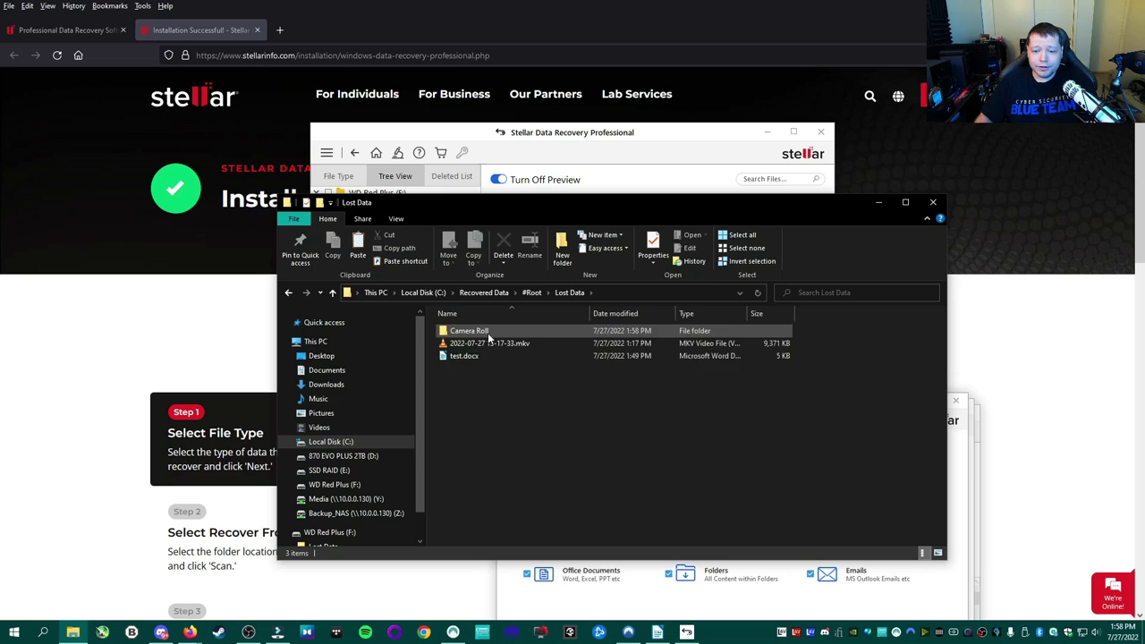
double_click(481, 355)
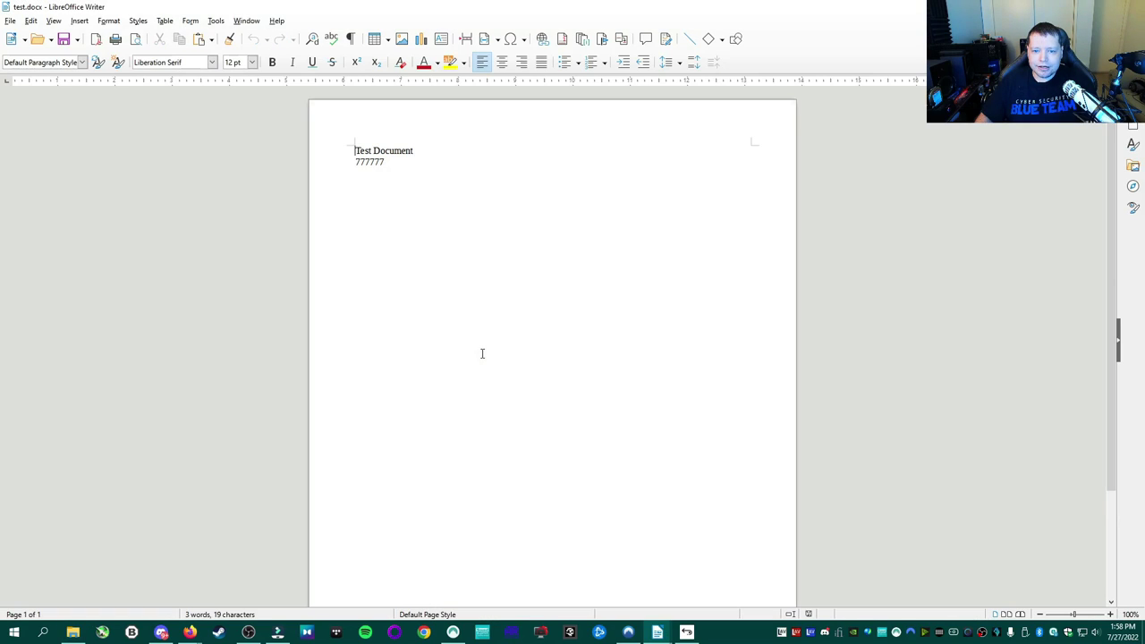
left_click(1043, 6)
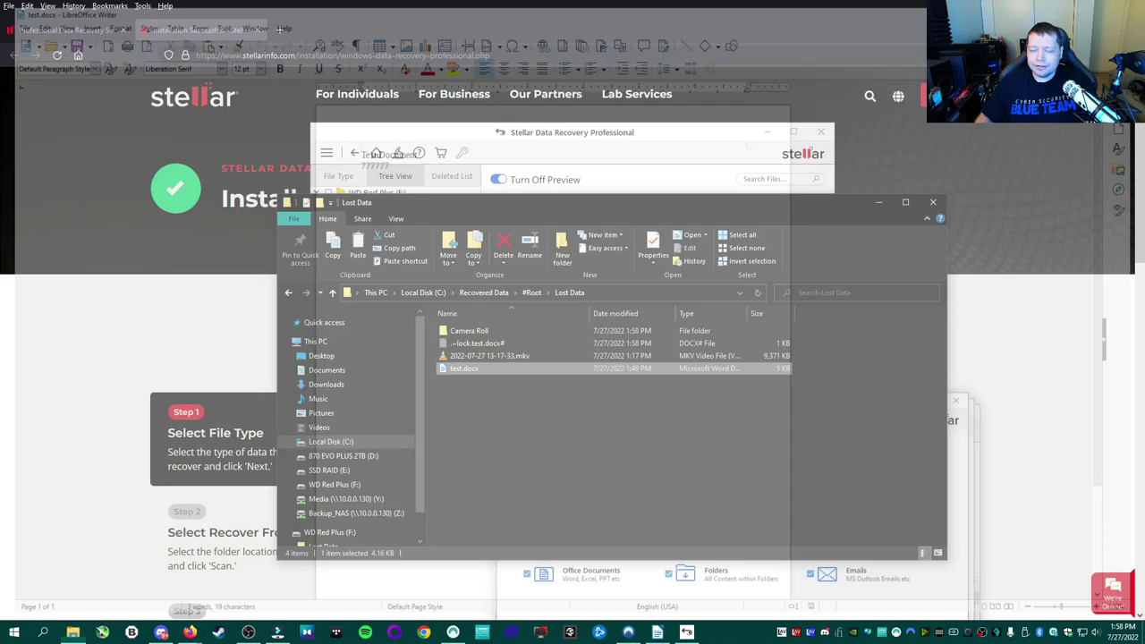
double_click(501, 344)
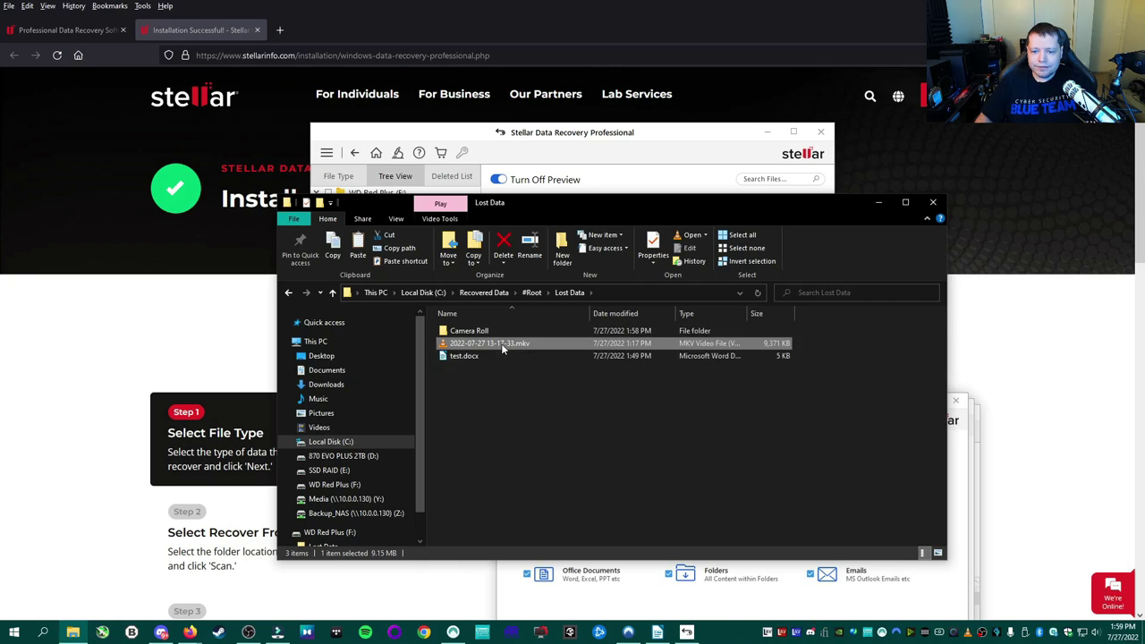
left_click(1129, 6)
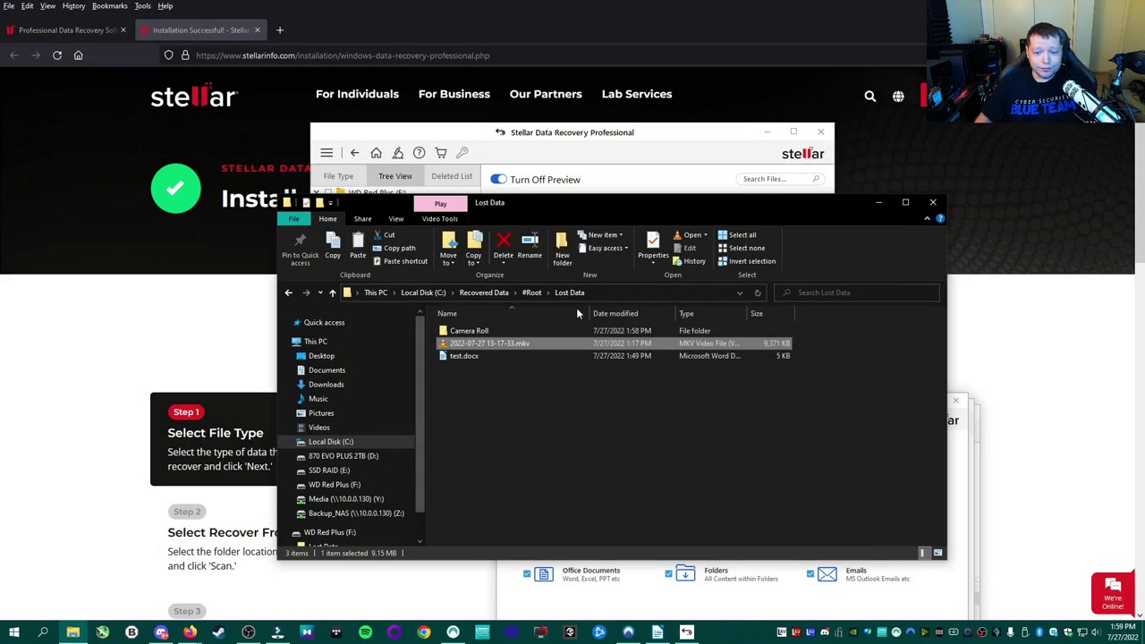
- Look through the recovered photos in the Camera Roll folder, then close the file window
double_click(470, 332)
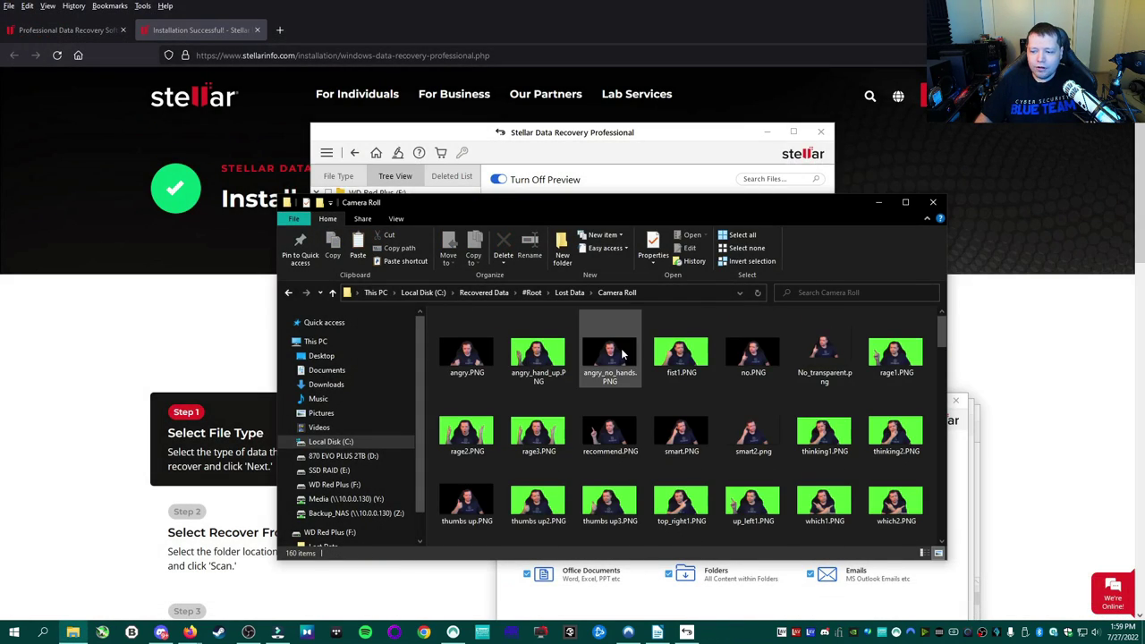
scroll(623, 355, "down", 5)
scroll(623, 355, "down", 8)
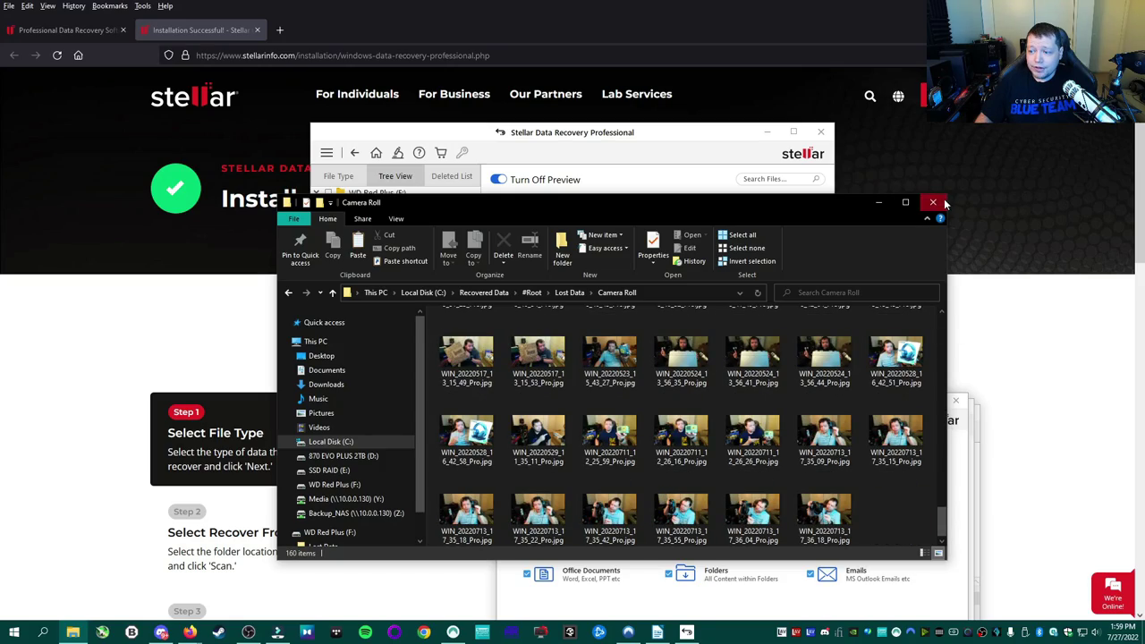
key("alt+F4")
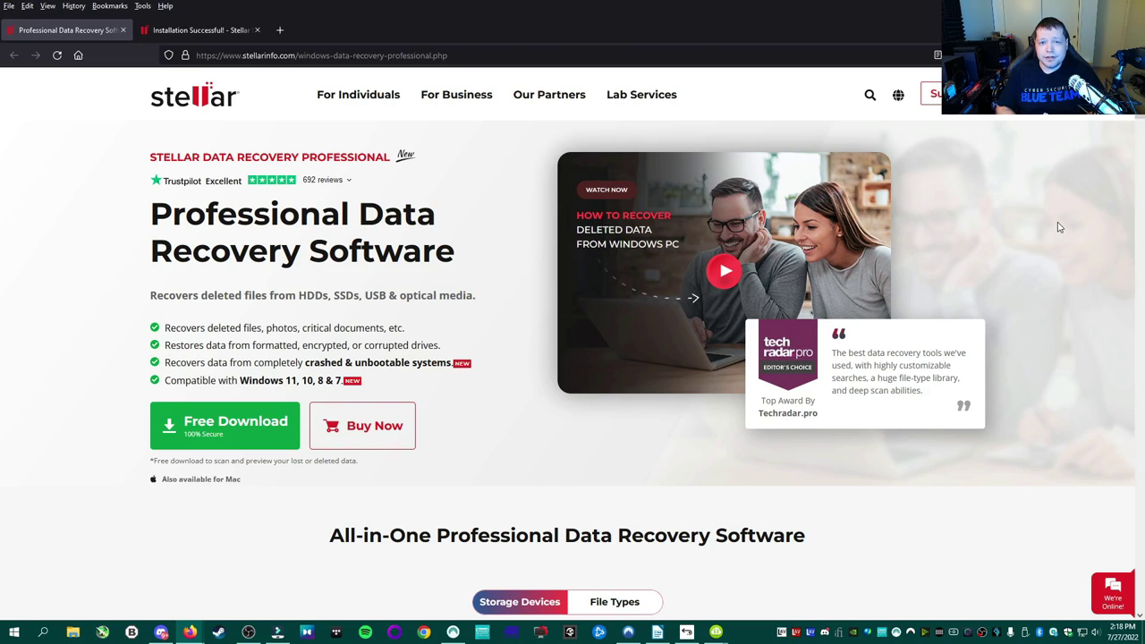
- Review the product page's storage device support and compare the Professional, Premium and Technician editions' features and prices on the purchase page
scroll(984, 163, "down", 5)
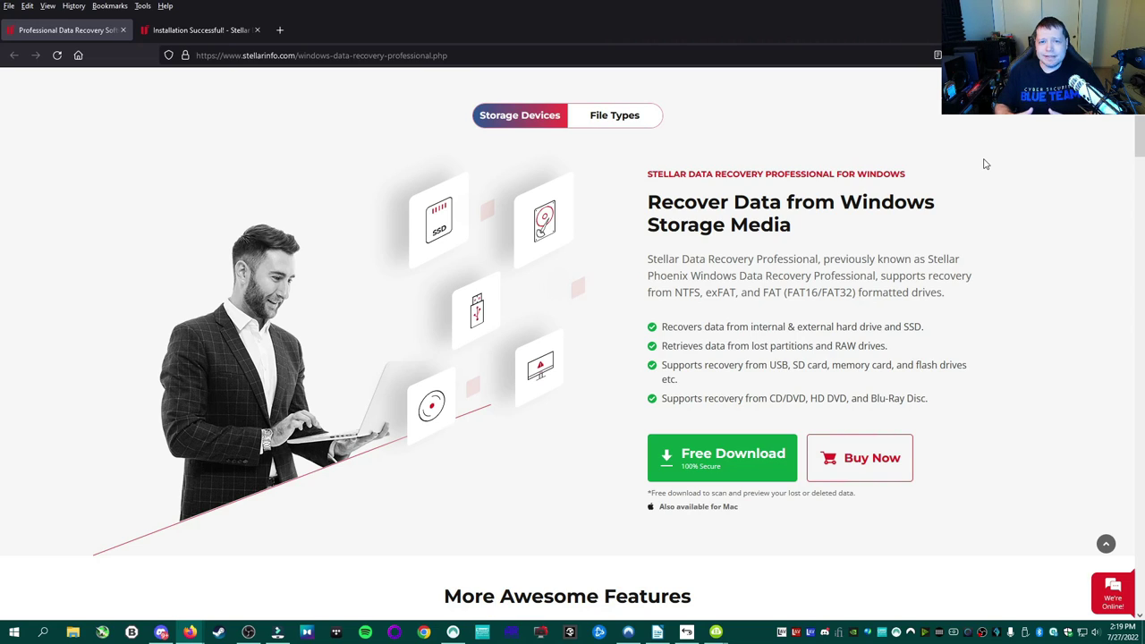
scroll(985, 164, "down", 5)
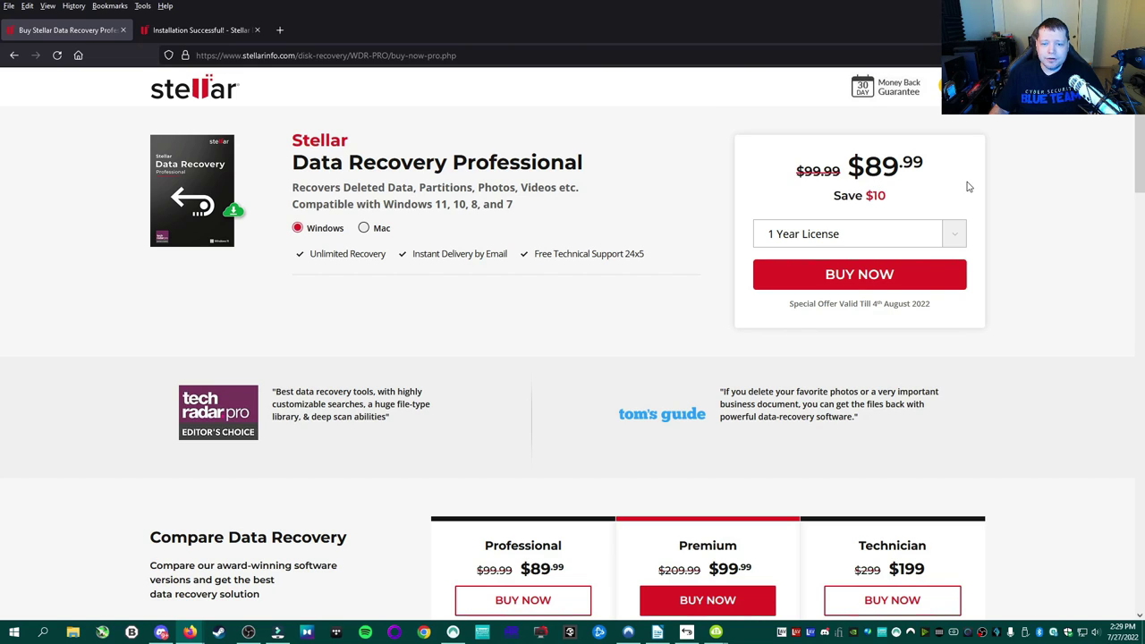
scroll(963, 185, "down", 5)
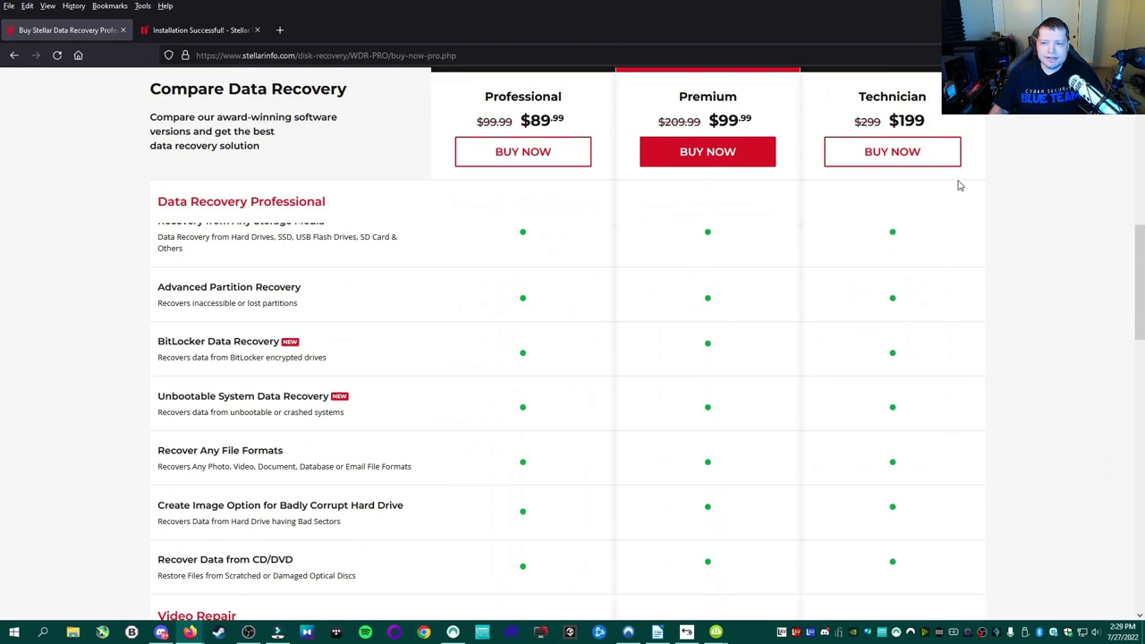
scroll(961, 185, "down", 5)
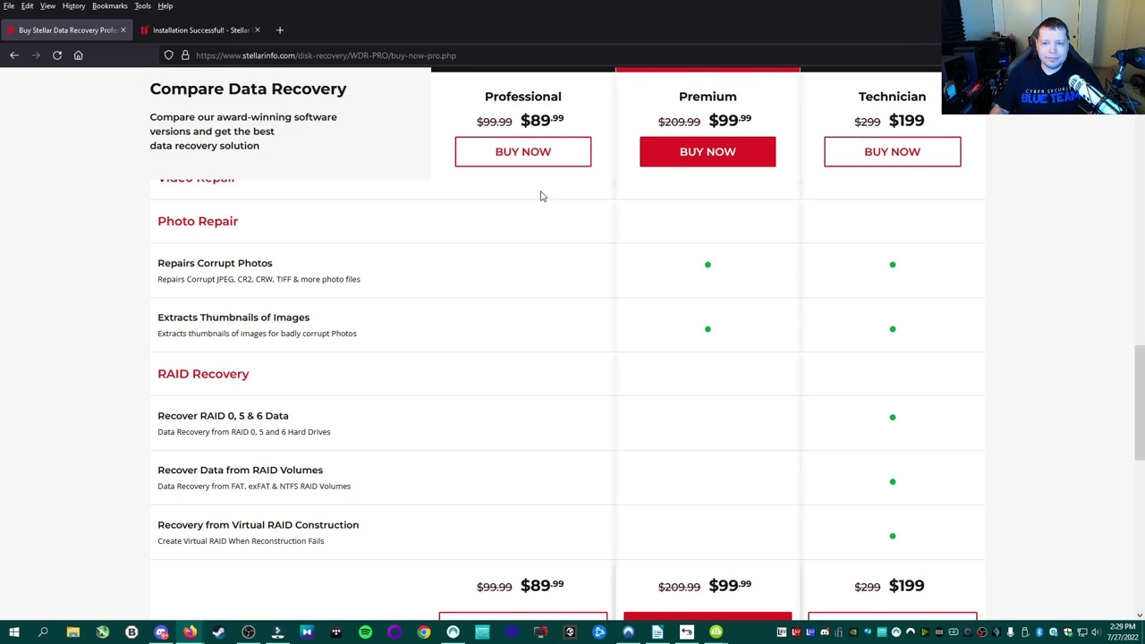
scroll(818, 263, "down", 1)
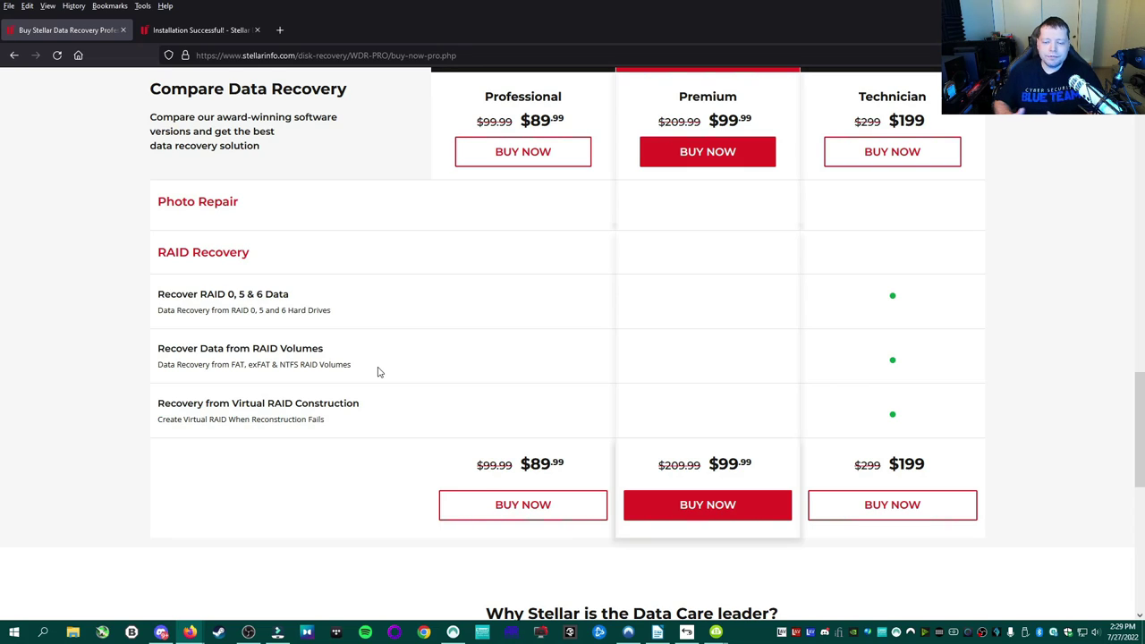
scroll(417, 316, "up", 3)
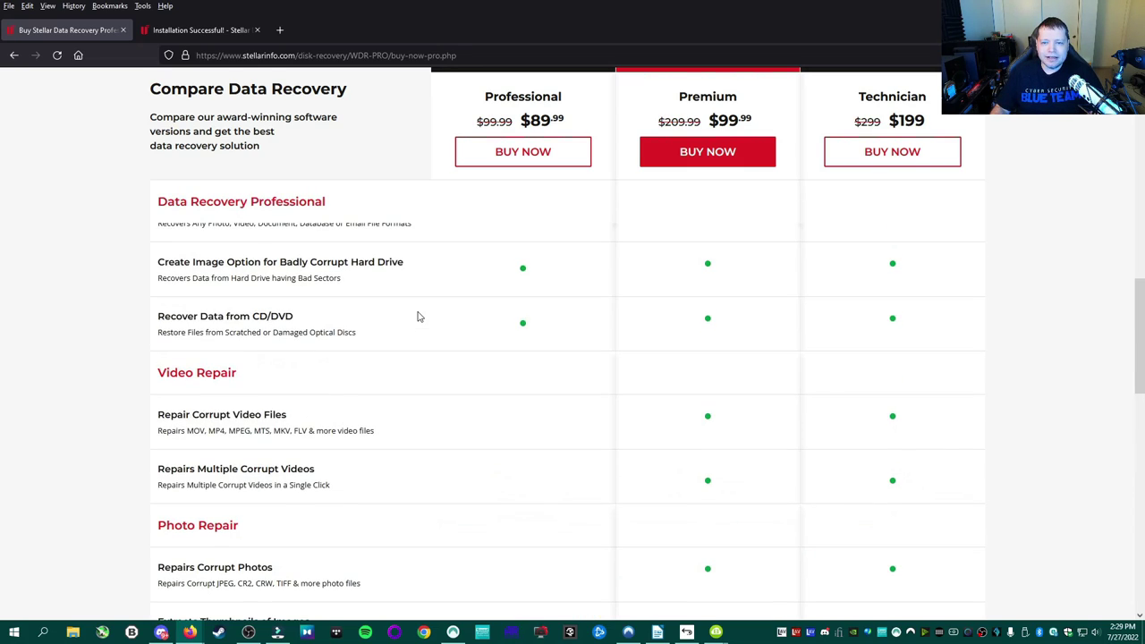